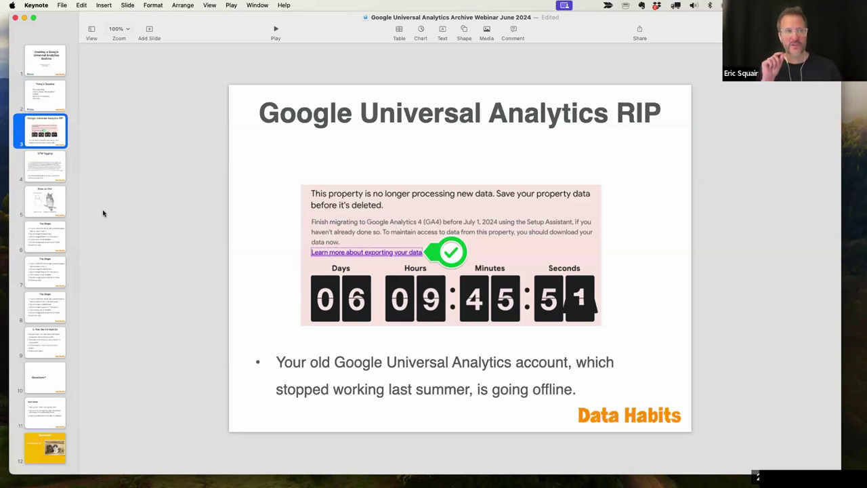
On slide 4, delete the 'UTM Tagging' title text so the title box is left empty.
click(48, 164)
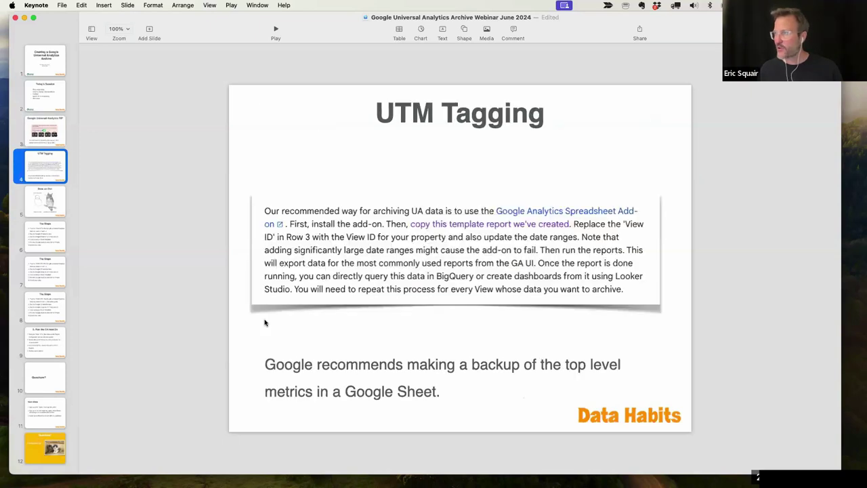
click(456, 117)
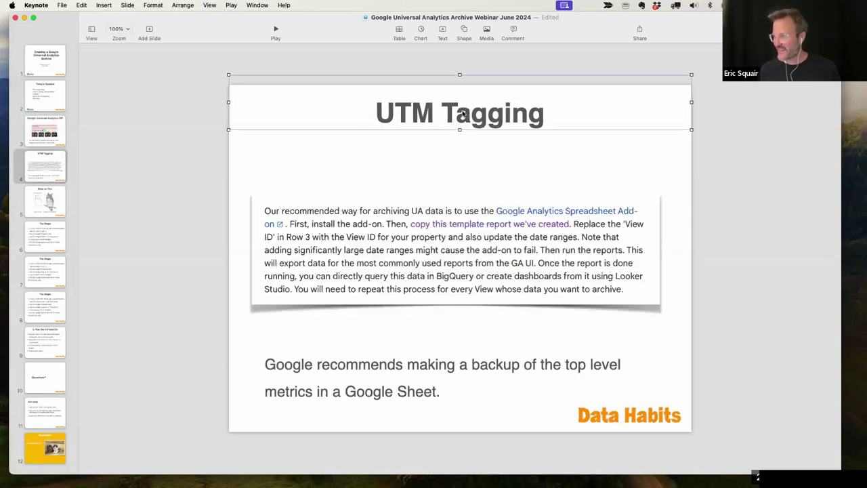
triple_click(454, 119)
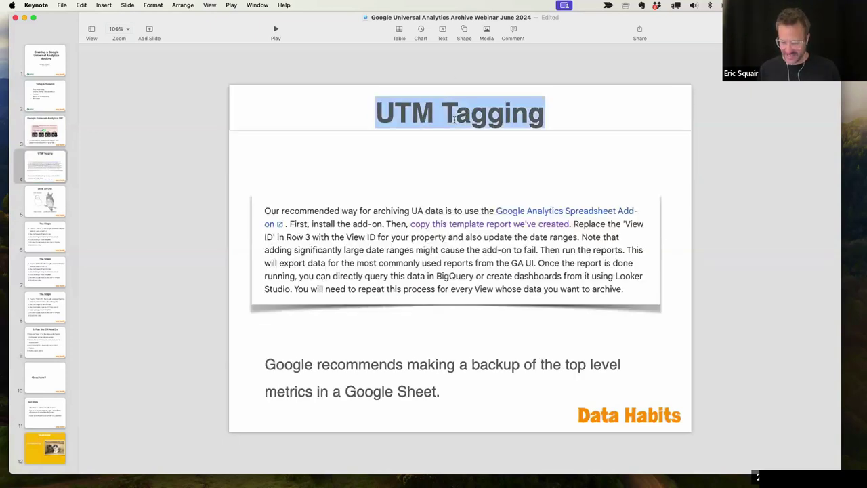
key(BackSpace)
click(464, 159)
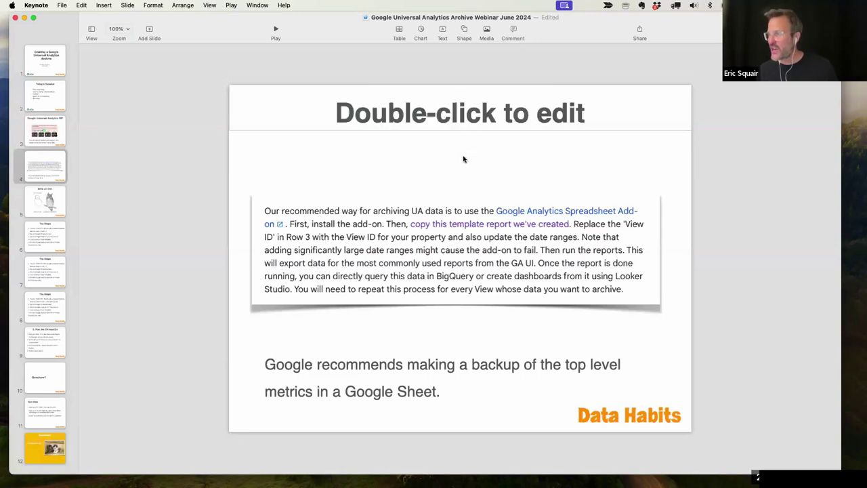
Move past slide 5 'Draw an Owl' to slide 6 'The Steps'.
click(43, 204)
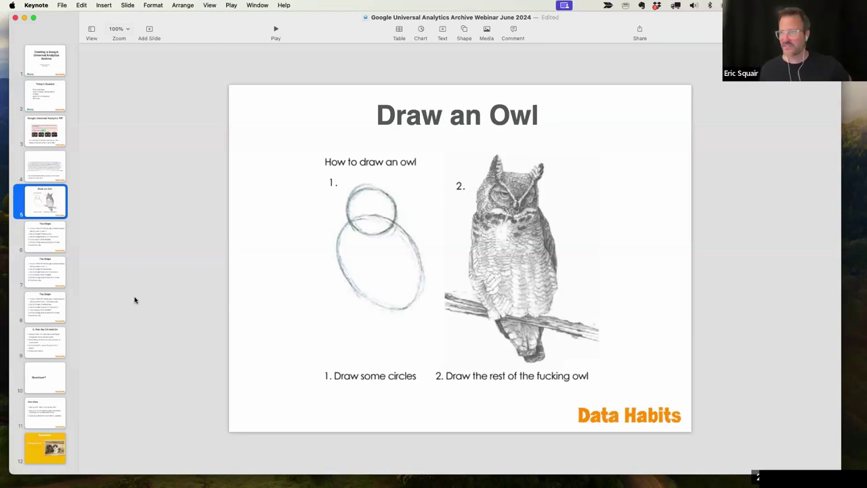
click(45, 237)
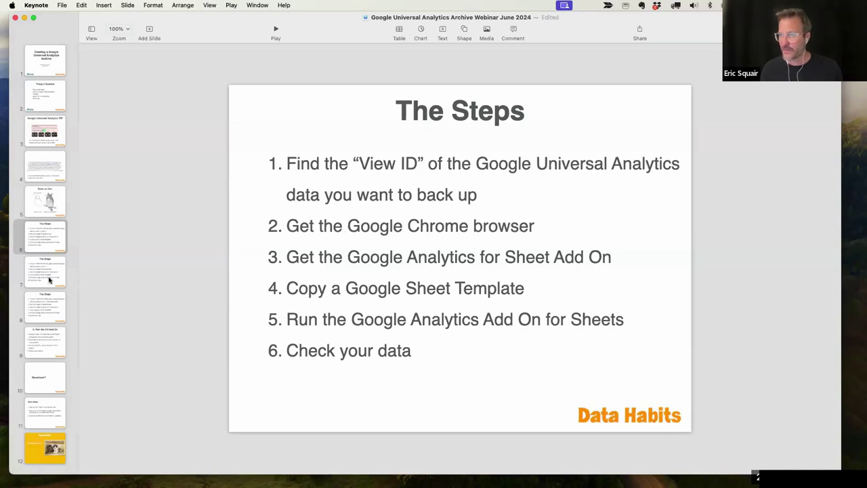
Minimize Keynote, switch to the Analytics home tab and open the account and view picker.
click(24, 20)
click(24, 19)
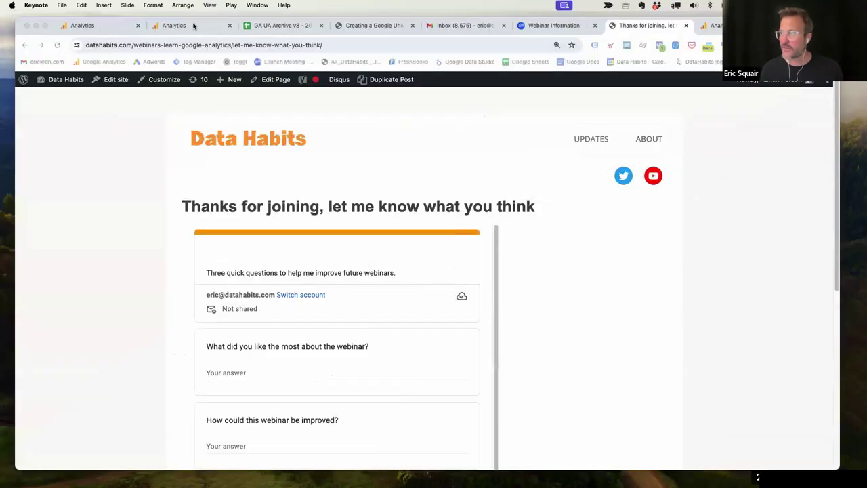
click(90, 28)
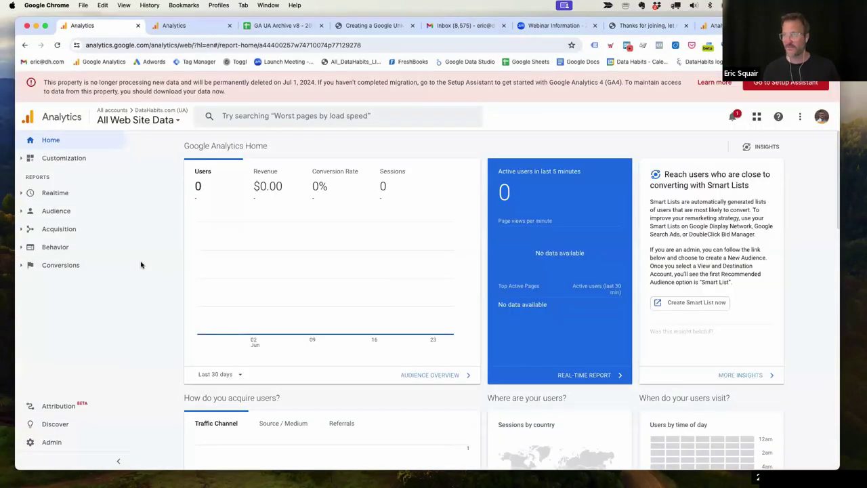
click(161, 122)
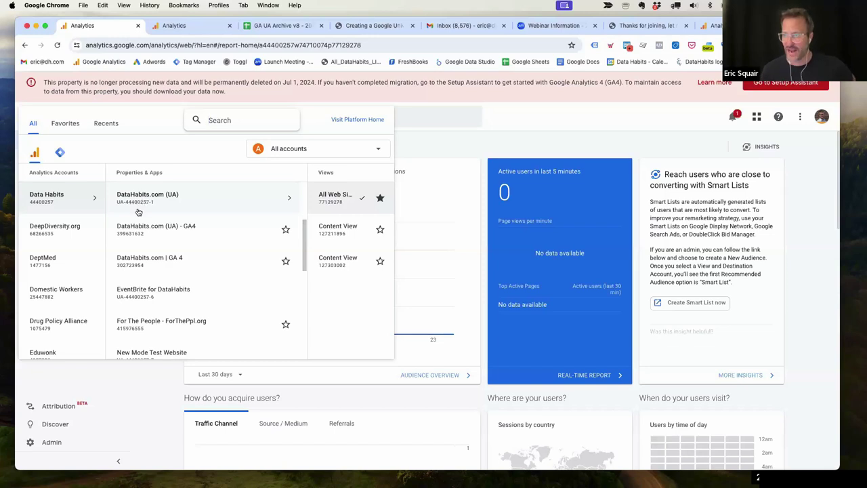
Choose the All Web Site Data view to load its Home report.
mouse_move(283, 199)
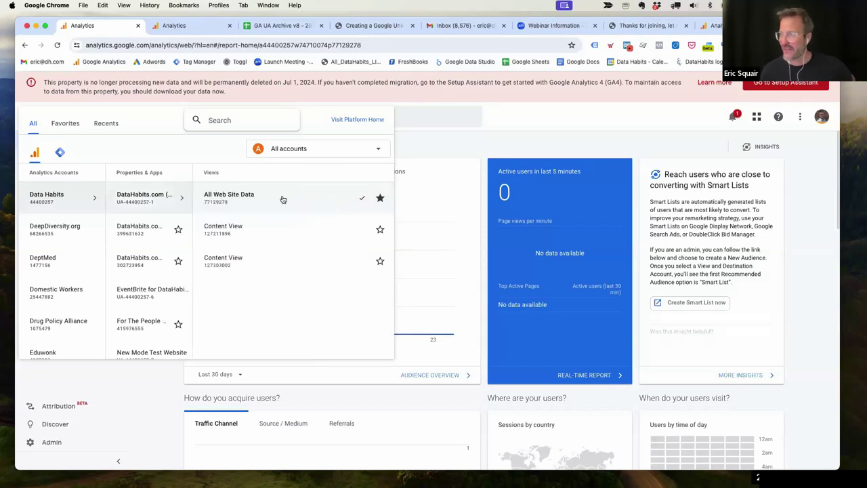
click(245, 196)
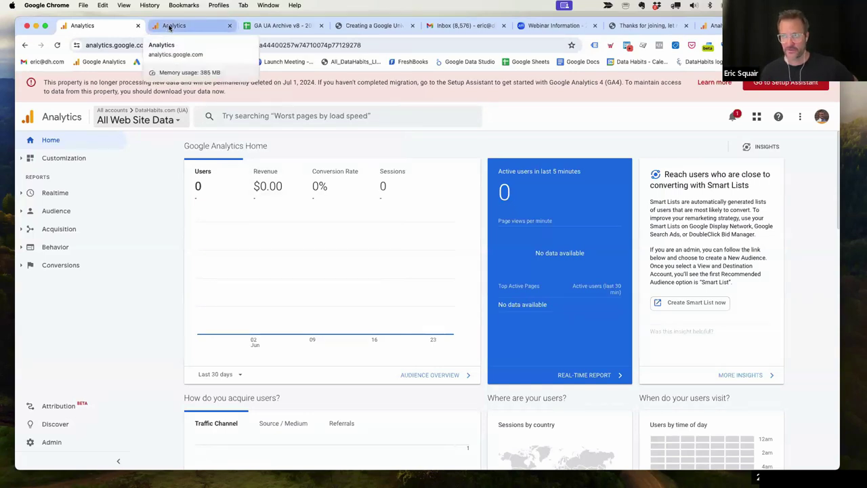
Set the Goals Overview date range to May 27, 2020 – Jun 25, 2024.
click(169, 27)
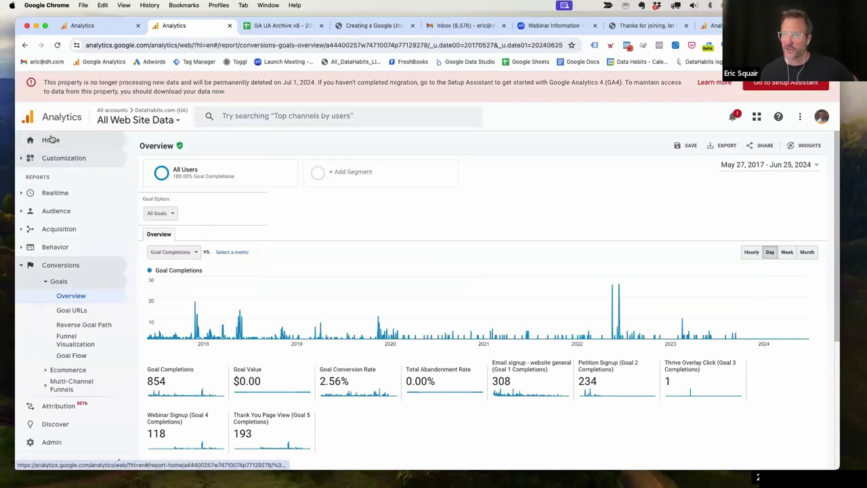
click(57, 266)
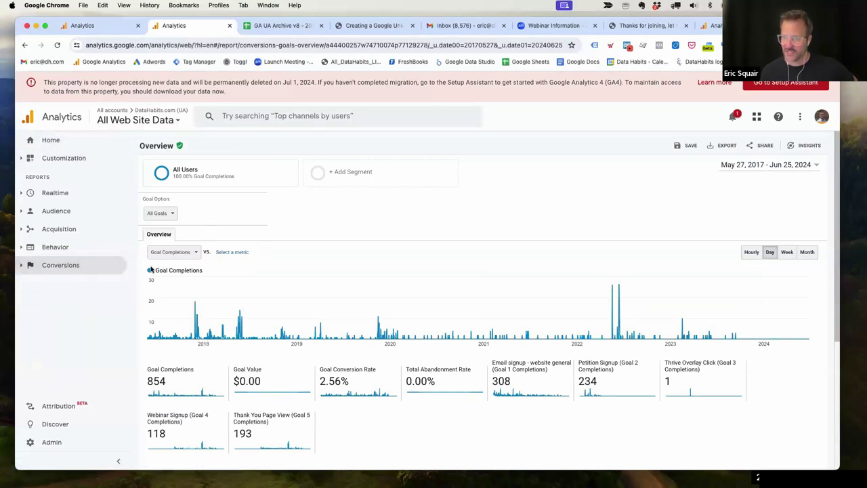
click(60, 264)
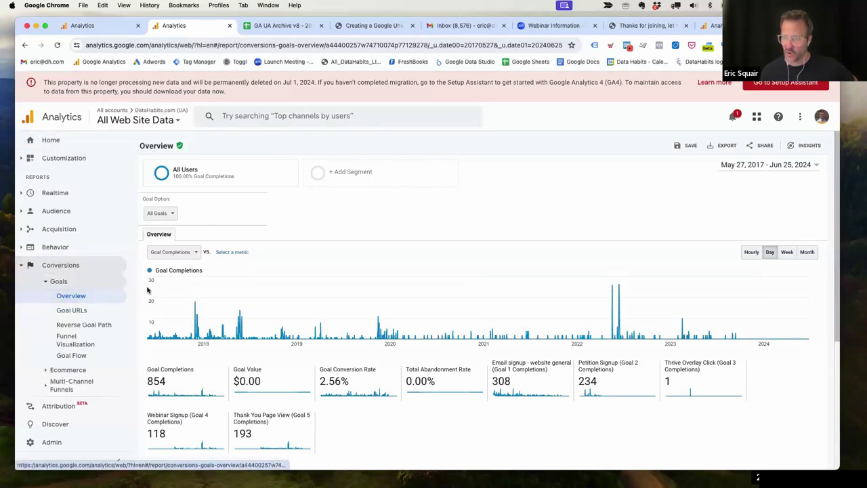
click(750, 169)
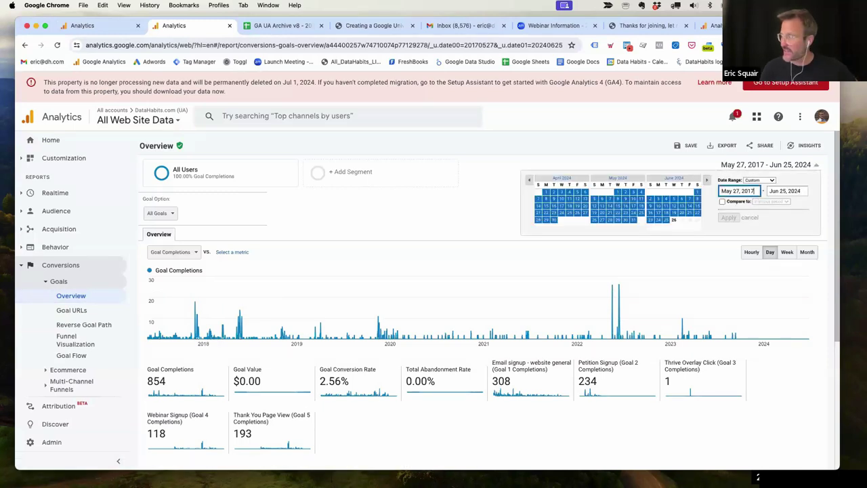
key(BackSpace)
key(BackSpace)
text(20)
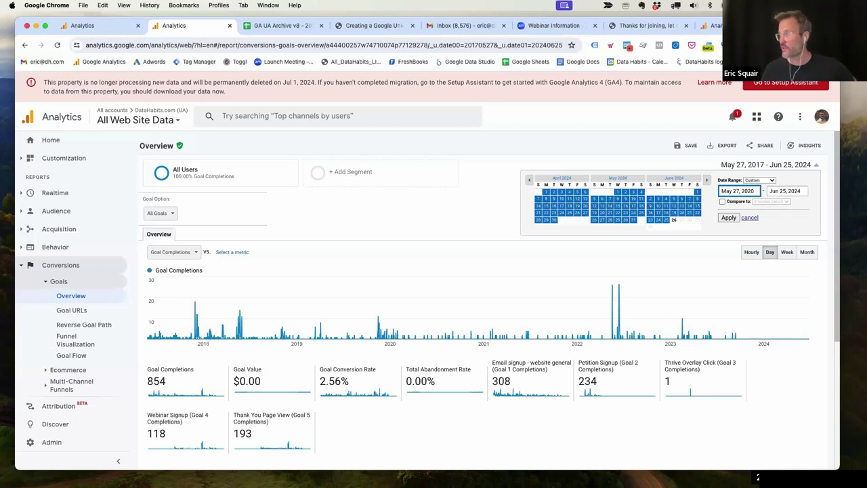
click(729, 217)
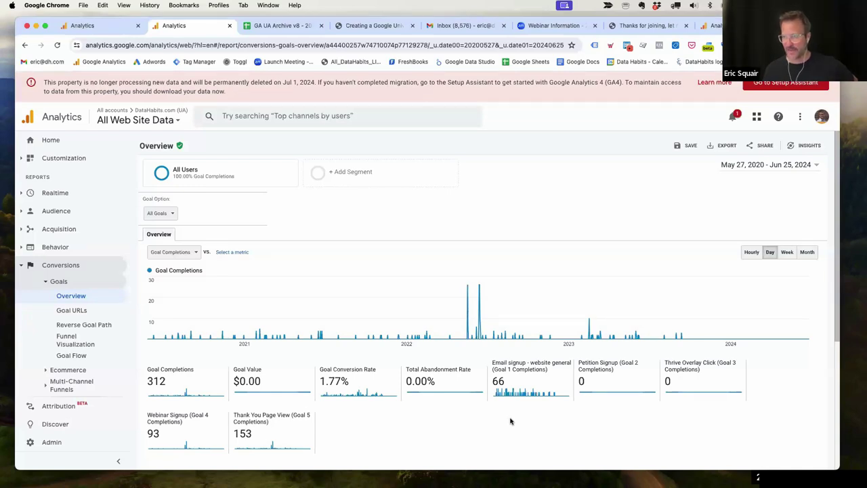
scroll(529, 434, down, 3)
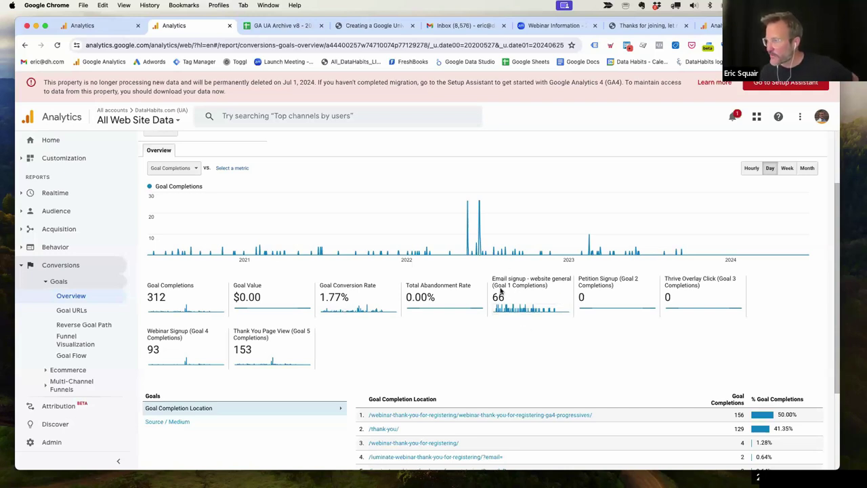
mouse_move(518, 292)
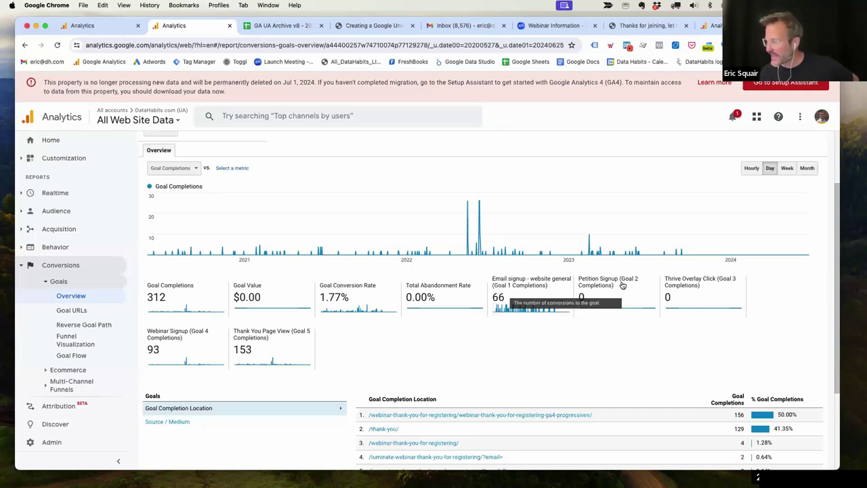
mouse_move(633, 283)
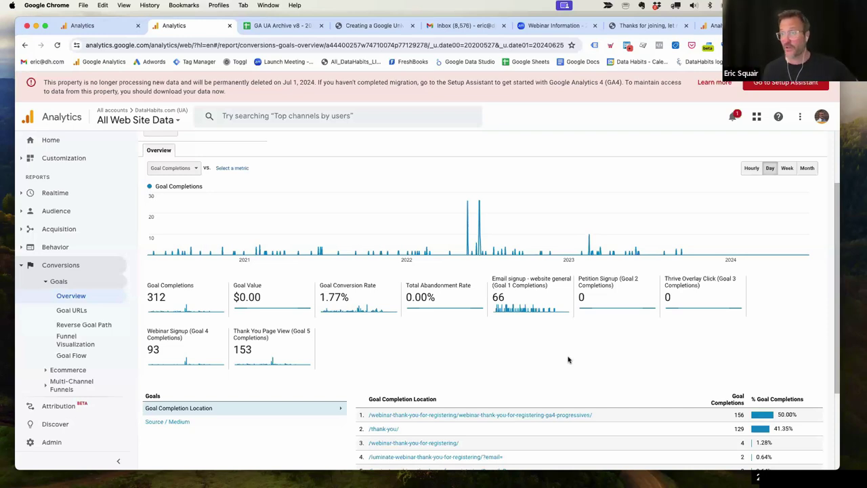
click(138, 120)
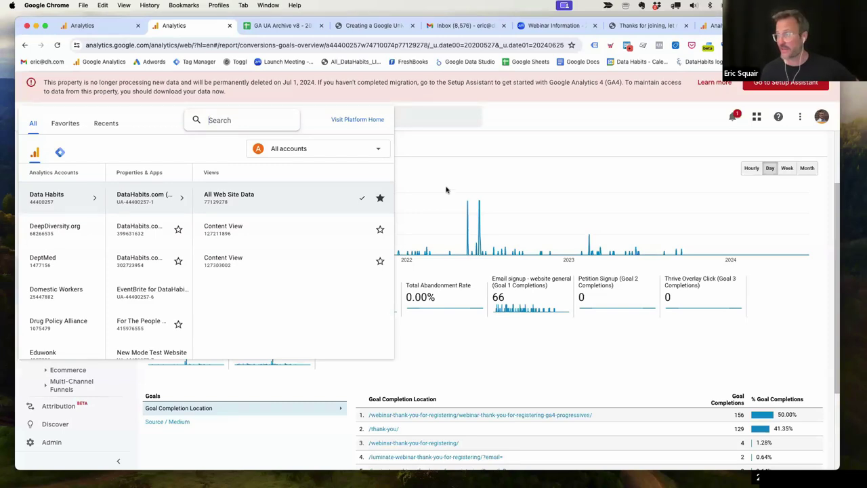
click(446, 189)
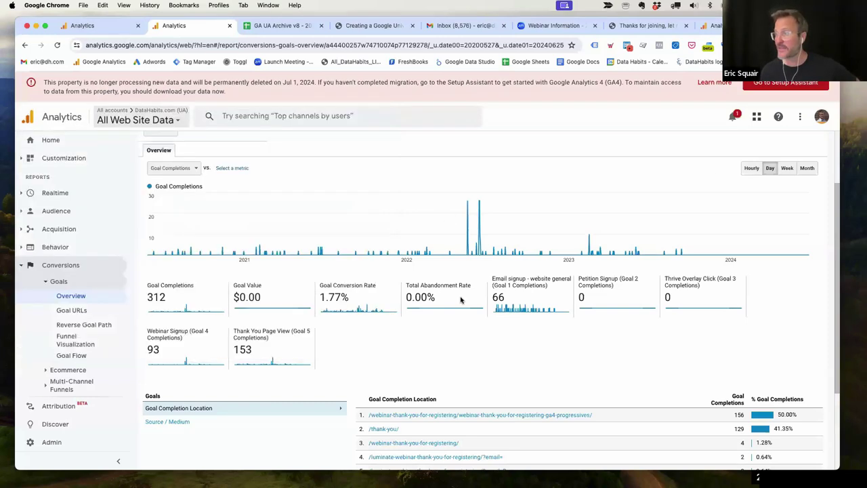
In Admin, open the All Web Site Data View Settings and select its View ID number.
click(32, 444)
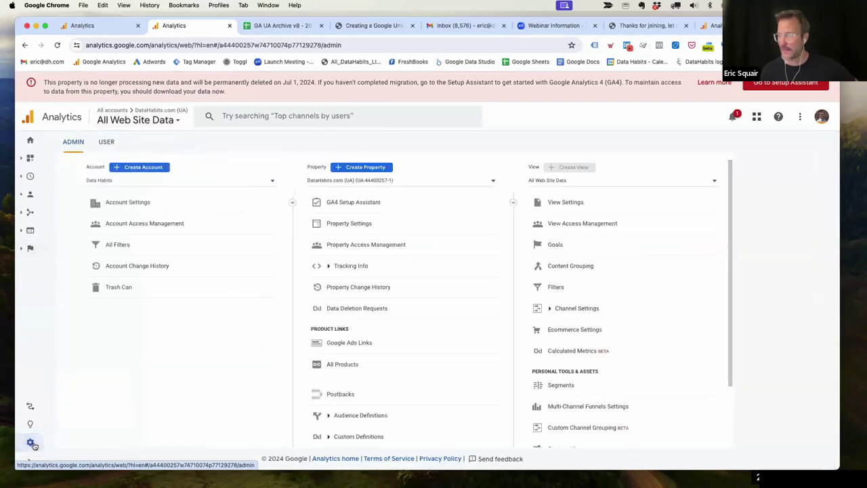
click(564, 203)
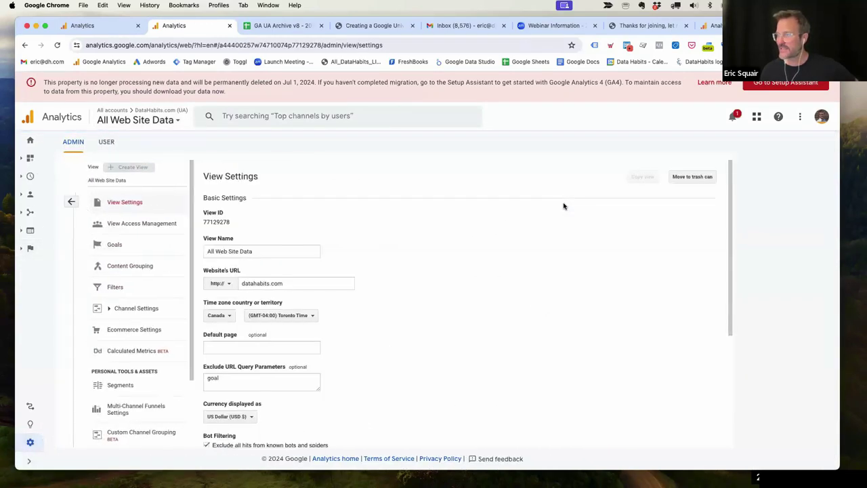
double_click(212, 222)
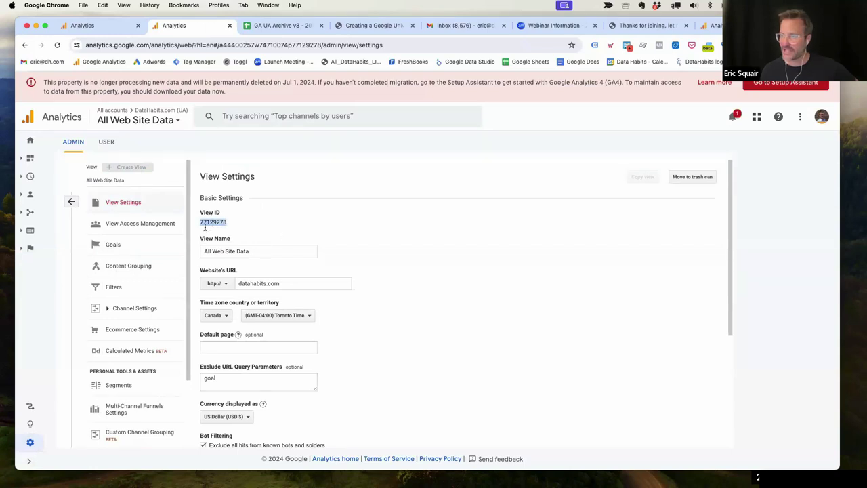
drag(207, 223, 226, 223)
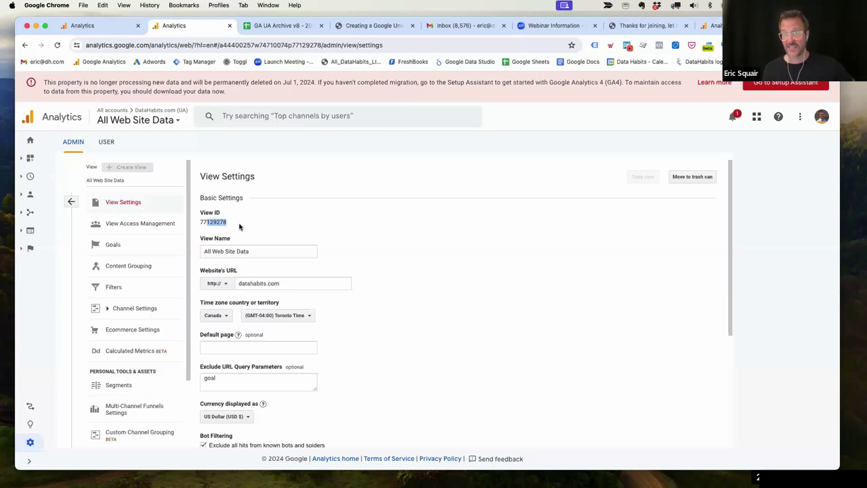
double_click(204, 224)
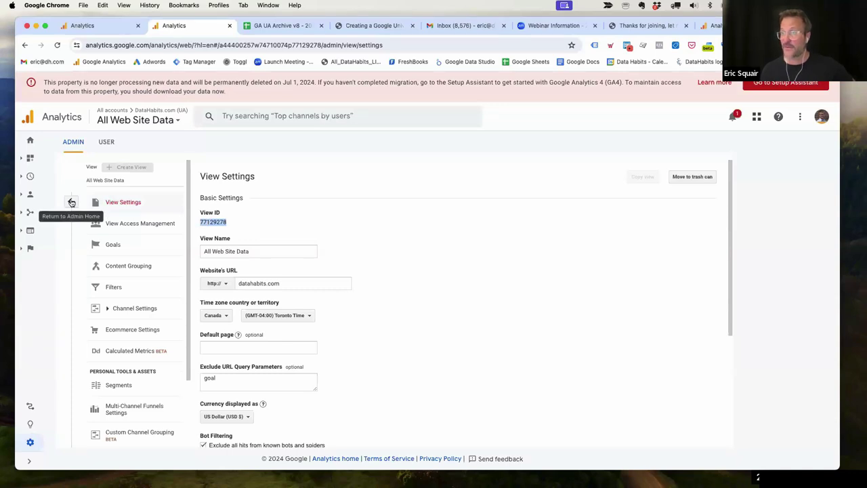
click(71, 202)
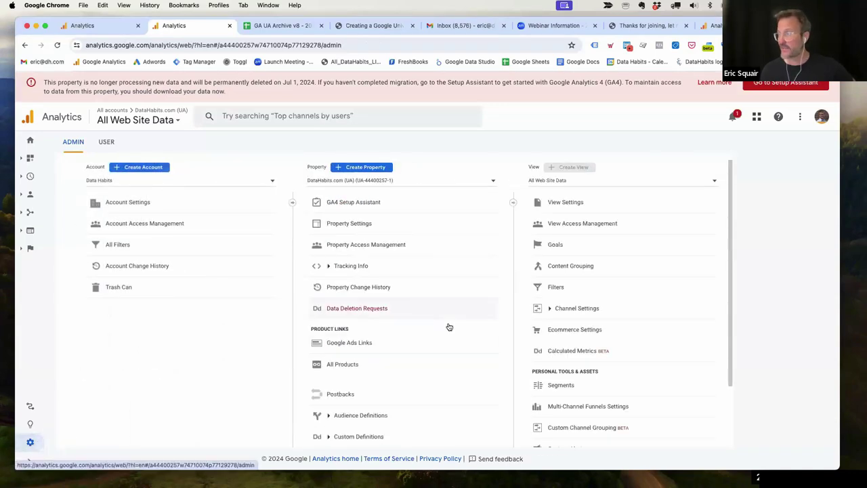
click(568, 203)
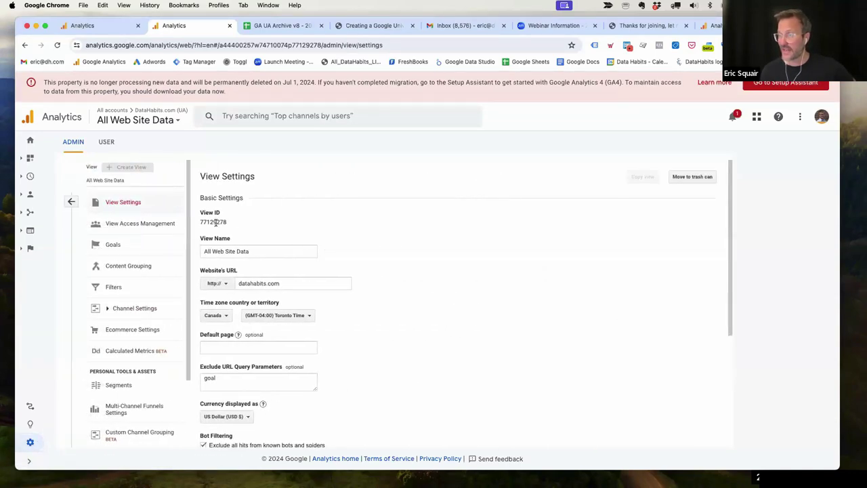
double_click(214, 222)
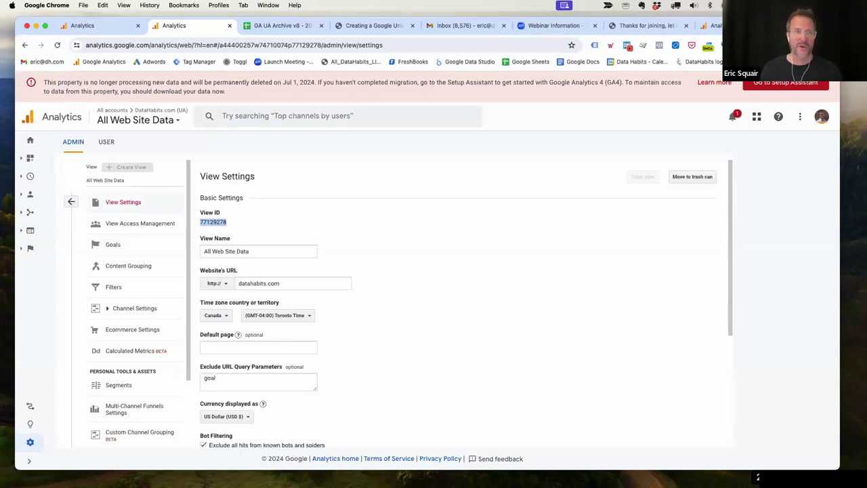
key(super+Tab)
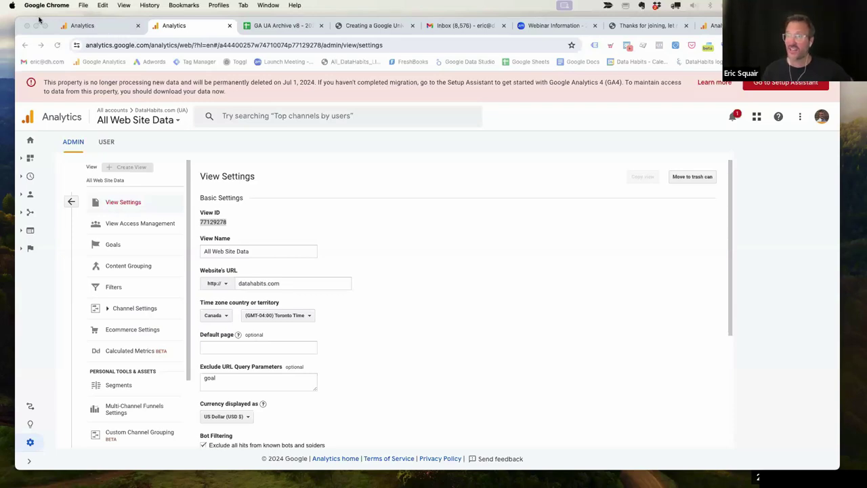
mouse_move(40, 20)
mouse_down()
mouse_move(54, 35)
mouse_move(53, 61)
mouse_move(32, 25)
mouse_up()
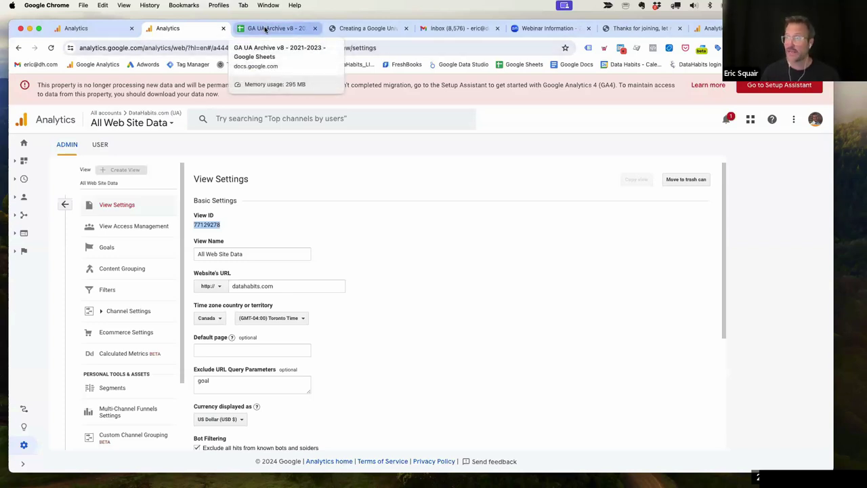
Switch to the GA UA Archive v8 - 2021-2023 spreadsheet tab.
click(265, 29)
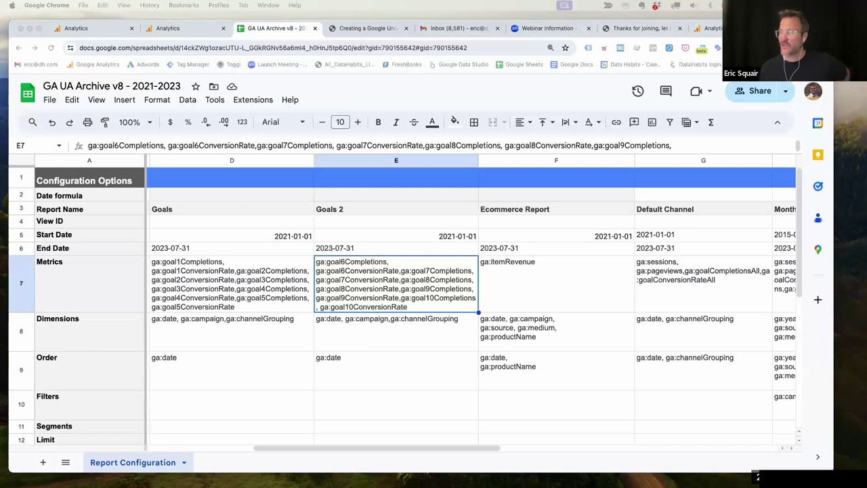
click(194, 86)
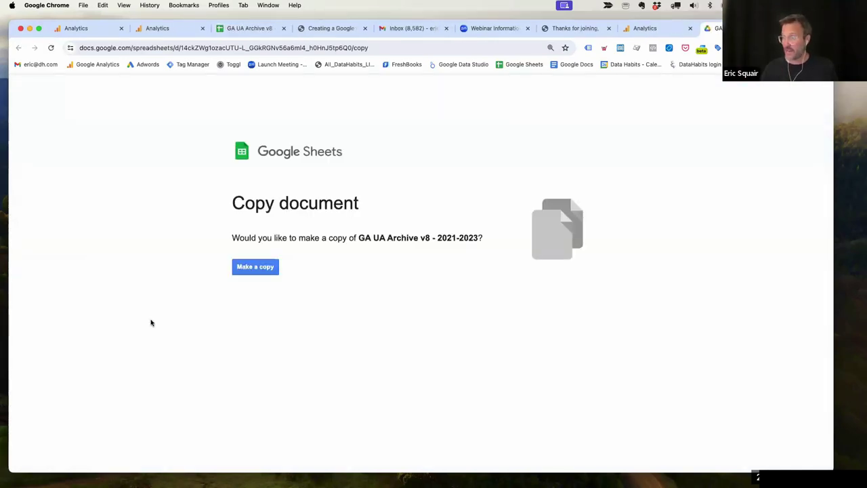
Make a copy of the spreadsheet and rename it 'DataHabits 3 UA Archive v8 - 2021-2023'.
click(256, 271)
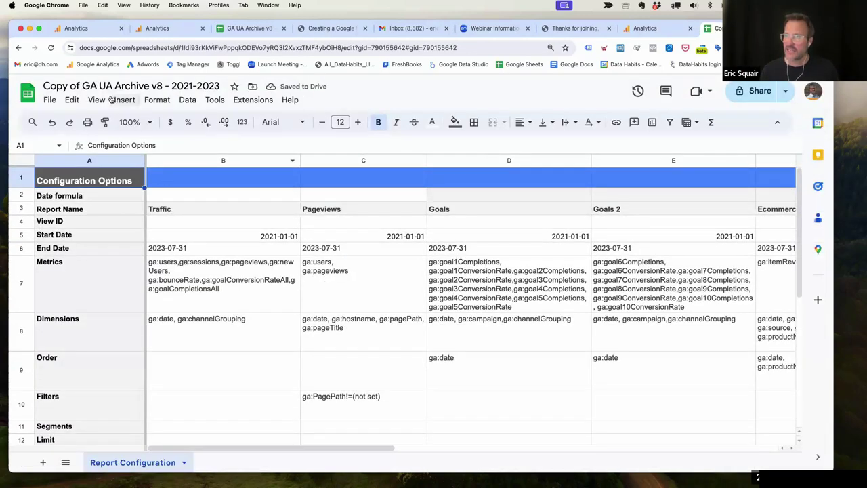
drag(99, 85, 41, 86)
text(Datah)
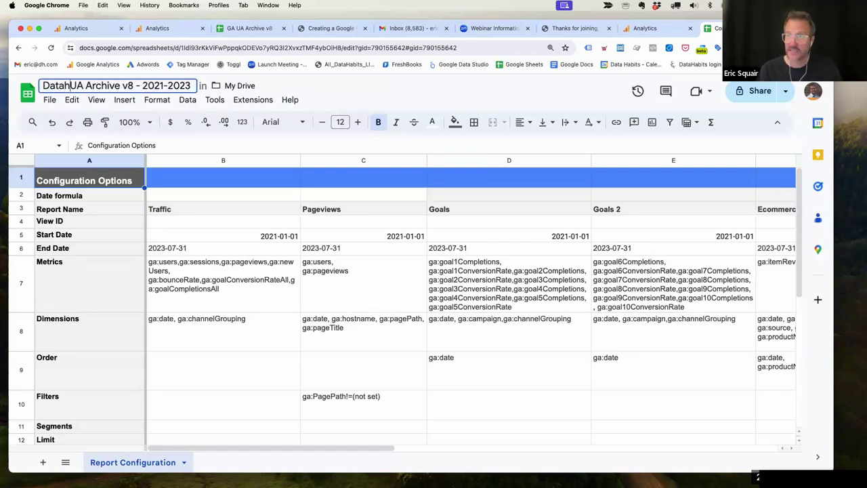
key(BackSpace)
text(Habits )
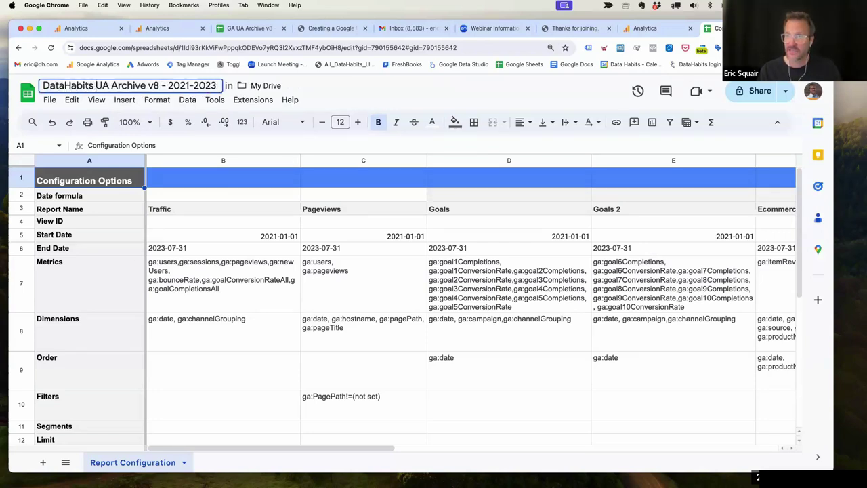
text(3)
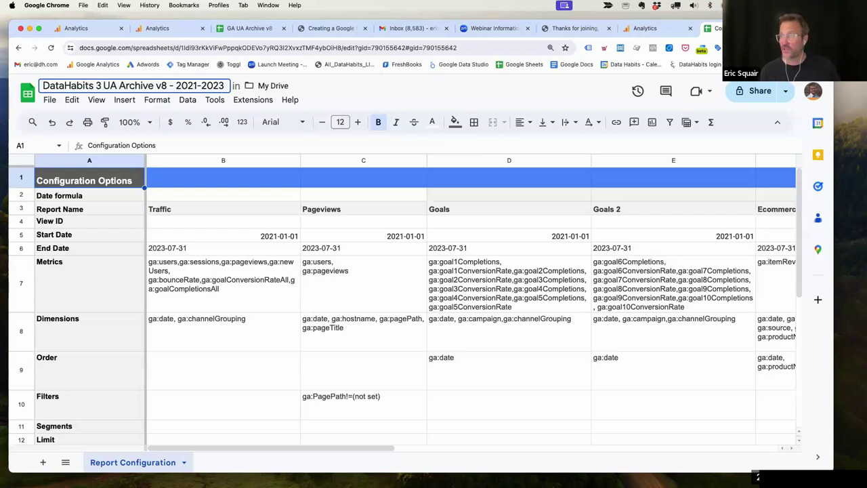
click(366, 84)
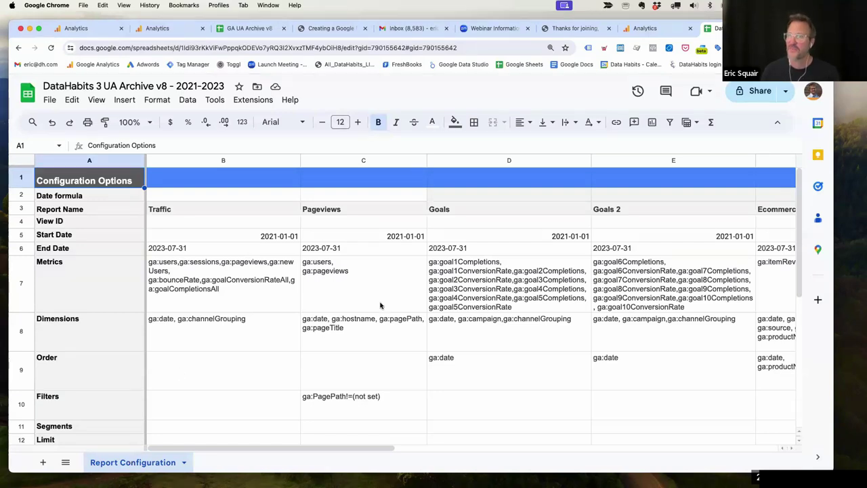
click(59, 222)
click(178, 223)
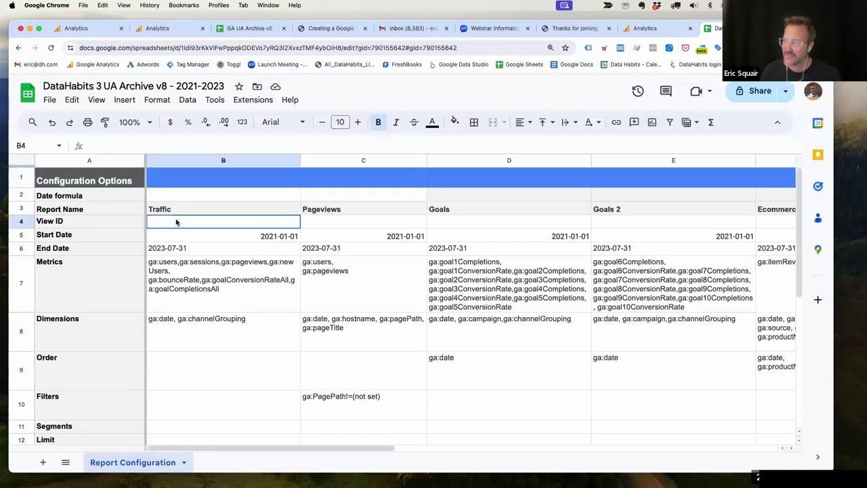
click(258, 240)
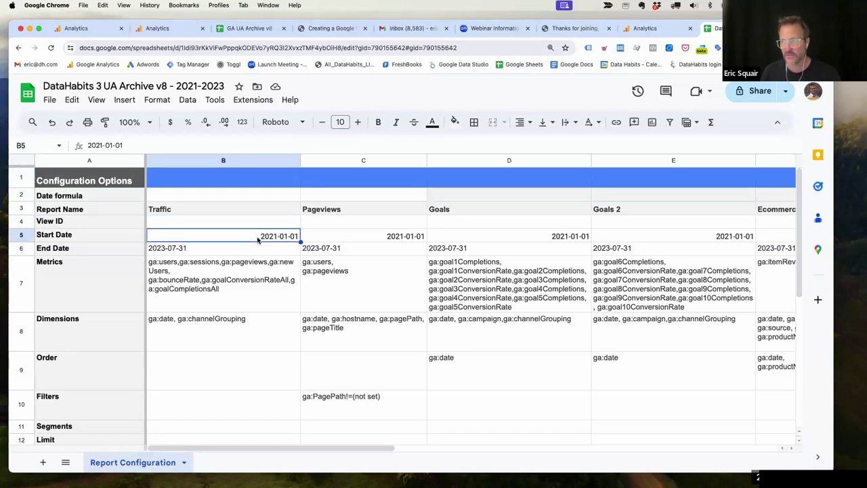
click(189, 249)
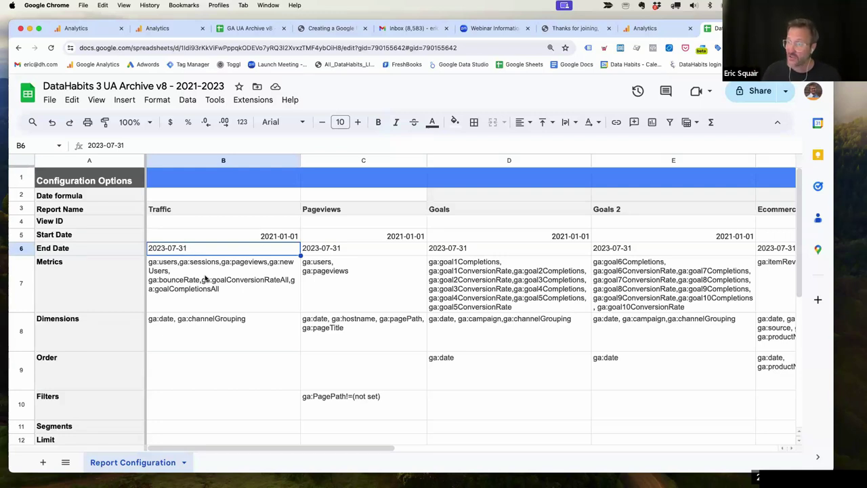
click(239, 300)
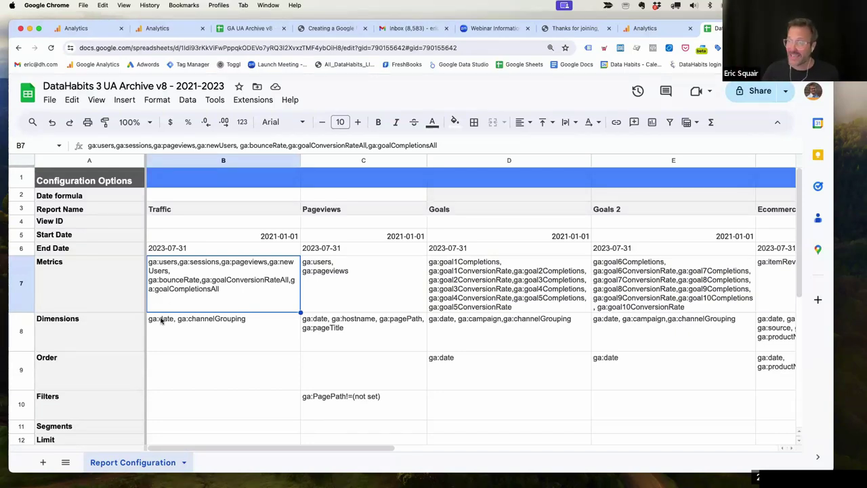
click(163, 339)
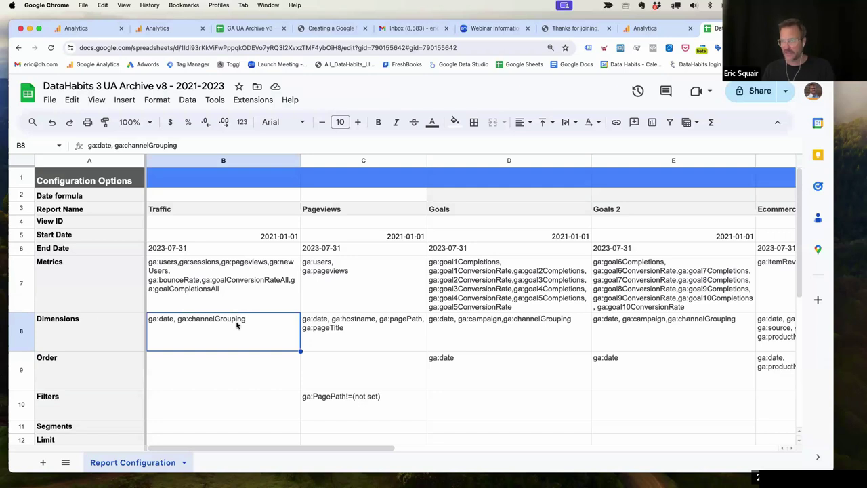
click(210, 160)
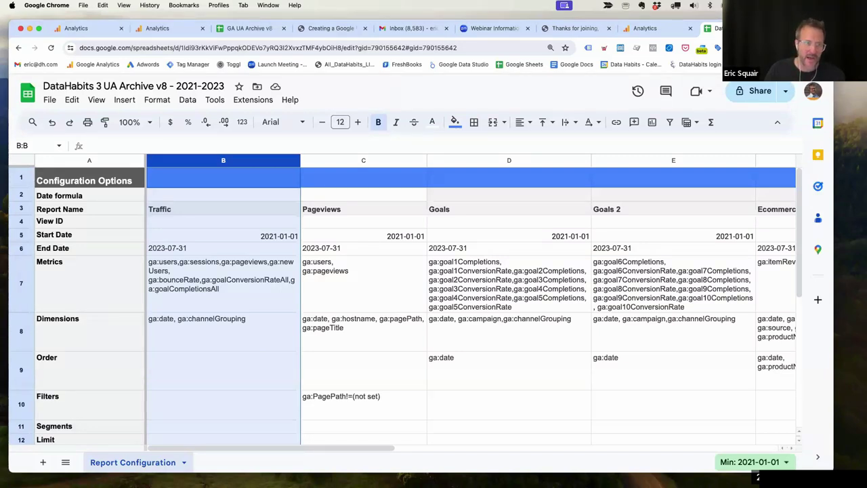
Review the Traffic report's dimensions and start date, then the Pageviews report's start and end dates.
click(167, 323)
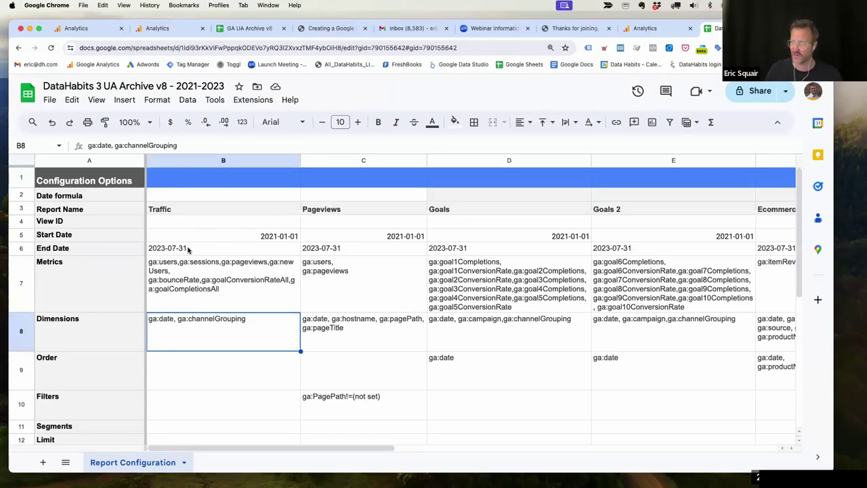
double_click(274, 237)
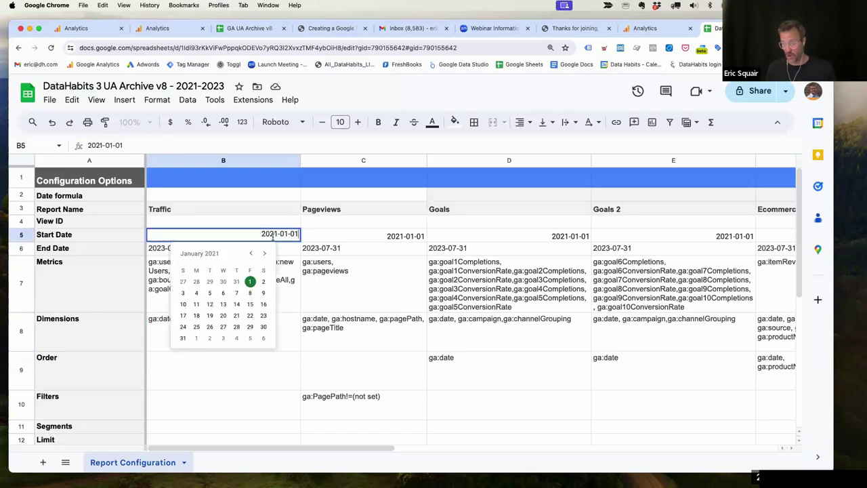
click(220, 160)
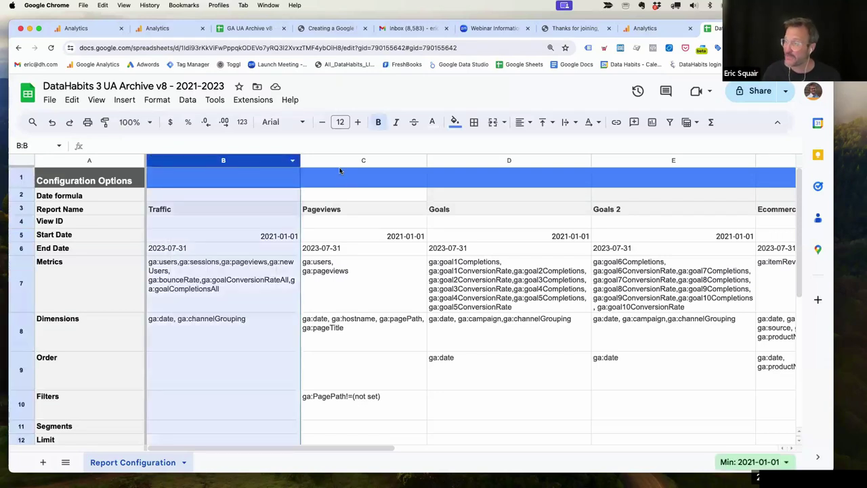
click(341, 162)
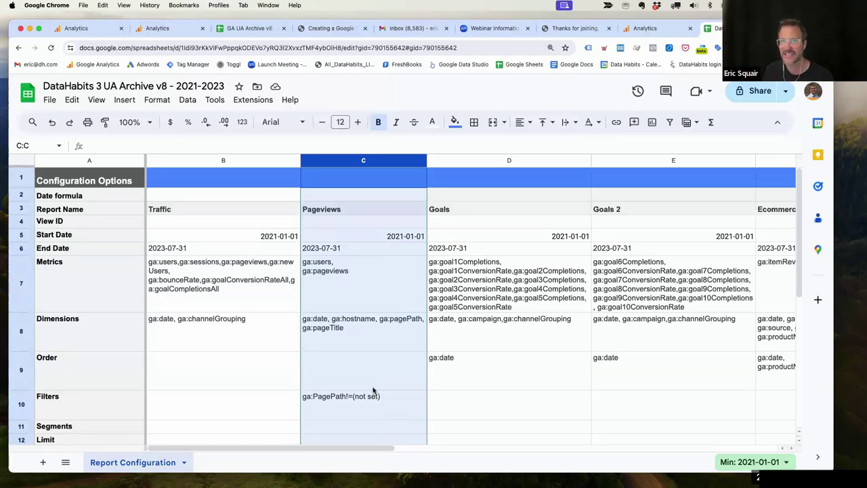
click(400, 239)
click(382, 251)
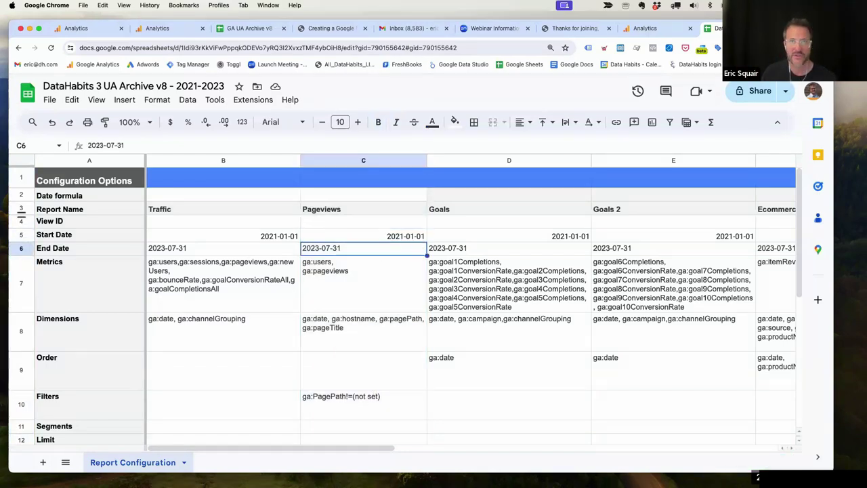
Copy the View ID from the Analytics view settings, then return to the GA UA Archive v8 sheet.
click(162, 28)
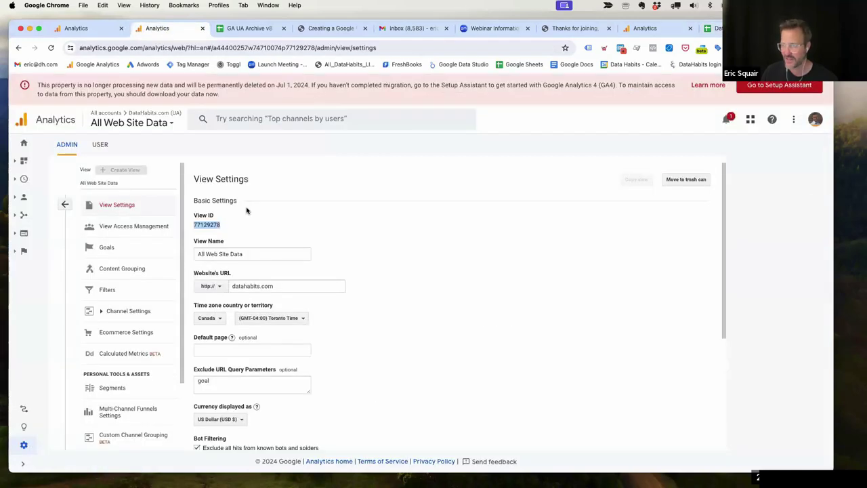
click(207, 222)
double_click(206, 223)
right_click(207, 224)
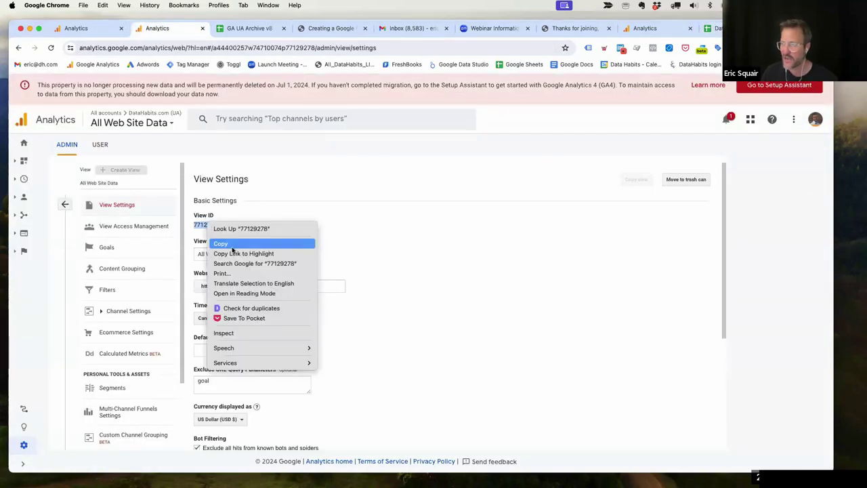
click(232, 246)
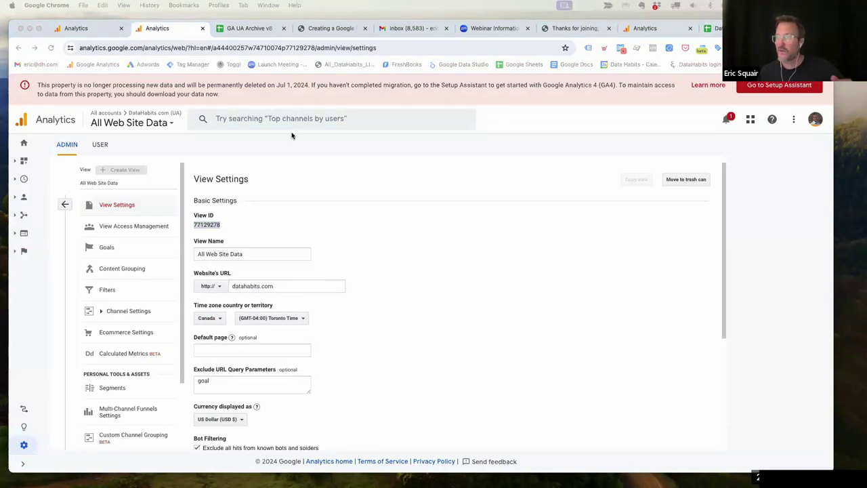
click(250, 28)
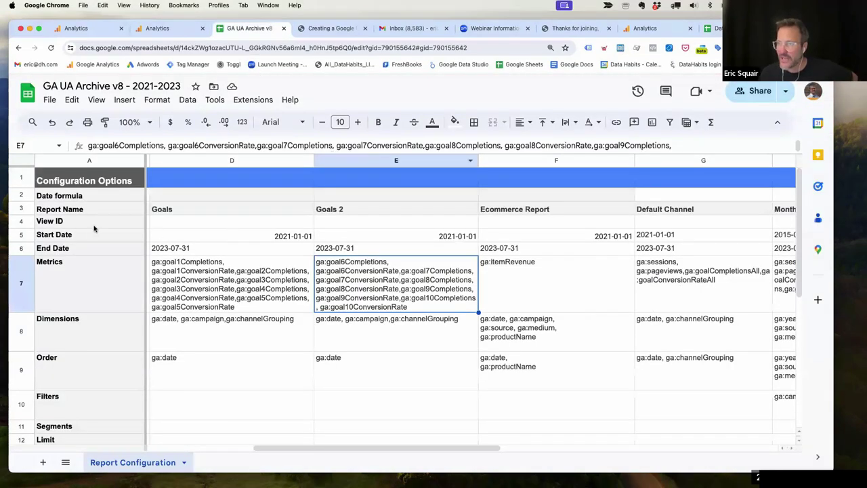
Paste the copied view ID into the View ID cells of the Goals, Traffic and Pageviews reports.
click(55, 225)
click(257, 222)
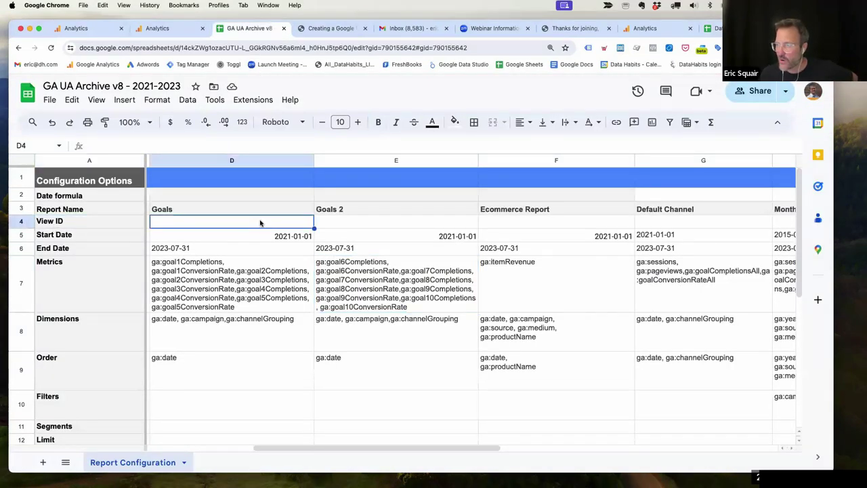
key(super+v)
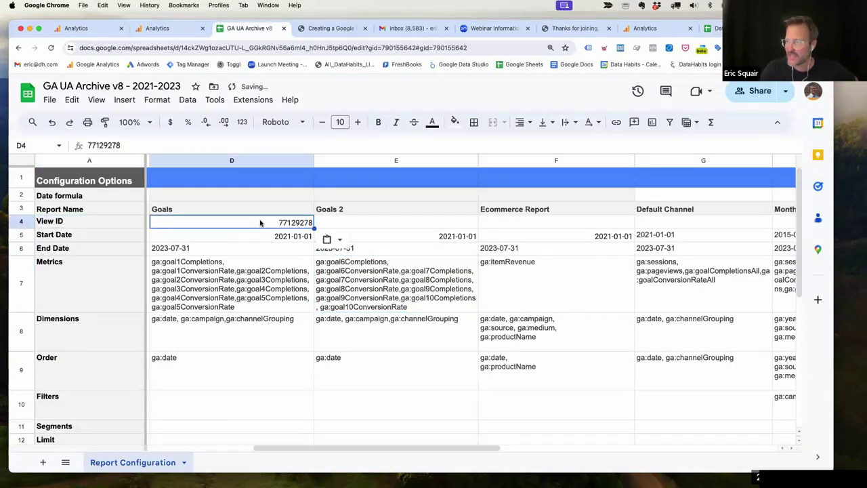
click(335, 221)
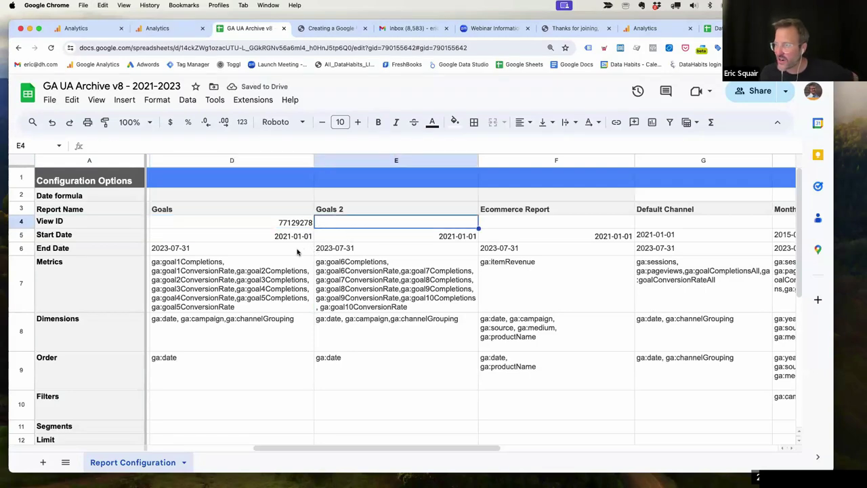
drag(346, 449, 194, 455)
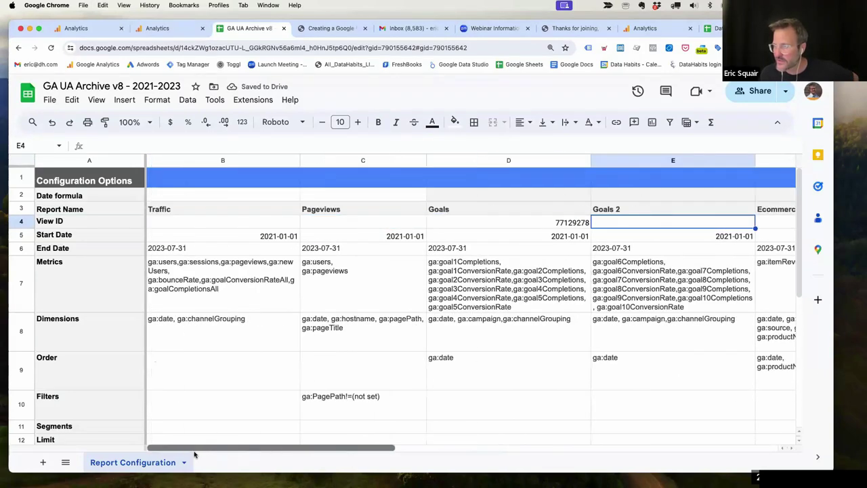
click(227, 222)
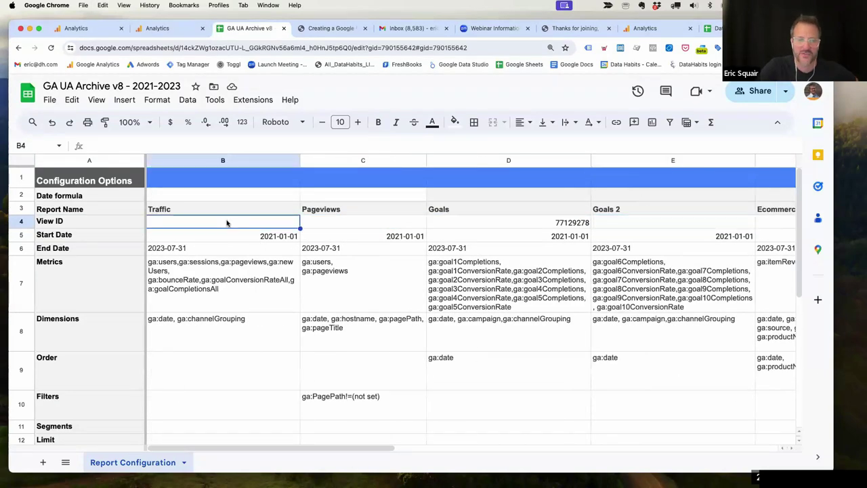
key(super+v)
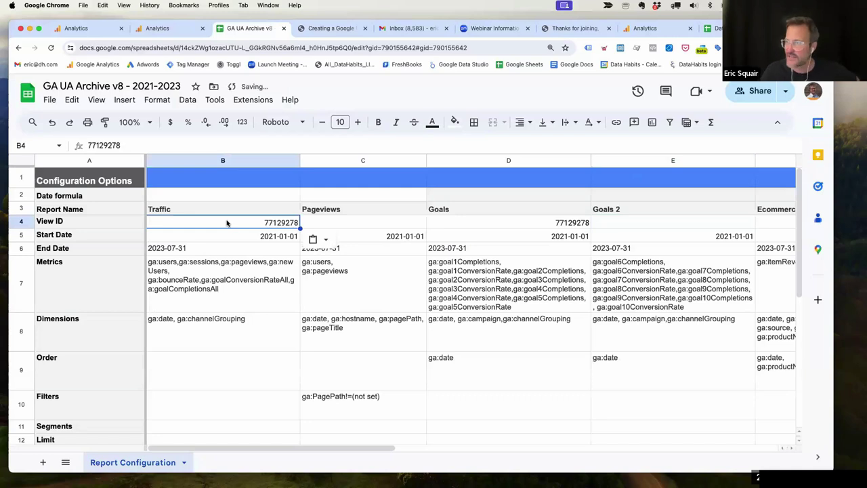
click(344, 226)
key(super+v)
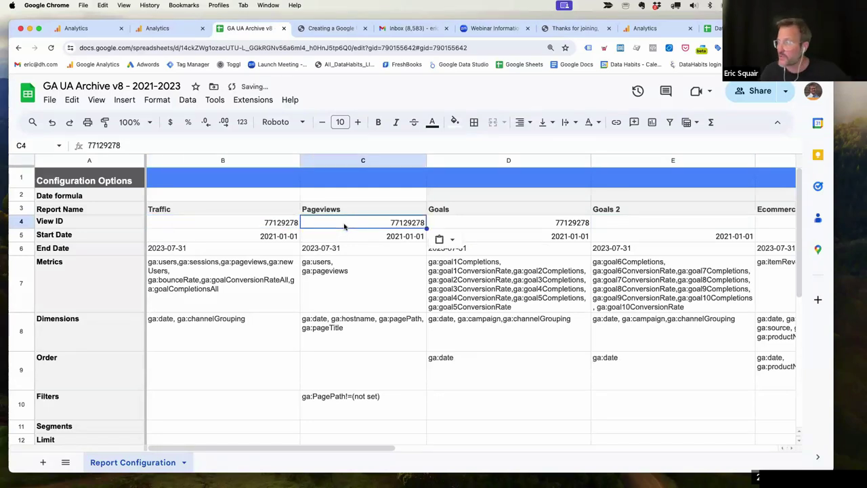
click(559, 225)
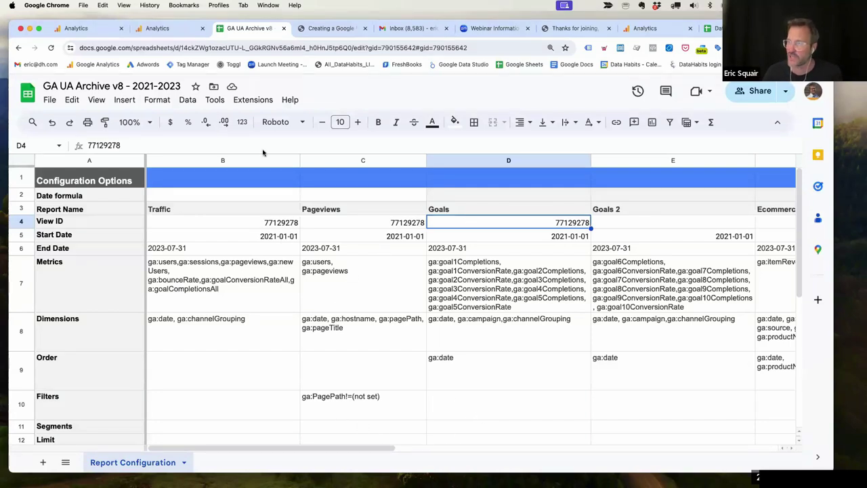
Run all Google Analytics reports, then close the status summary showing Traffic, Pageviews and Goals succeeded.
click(244, 100)
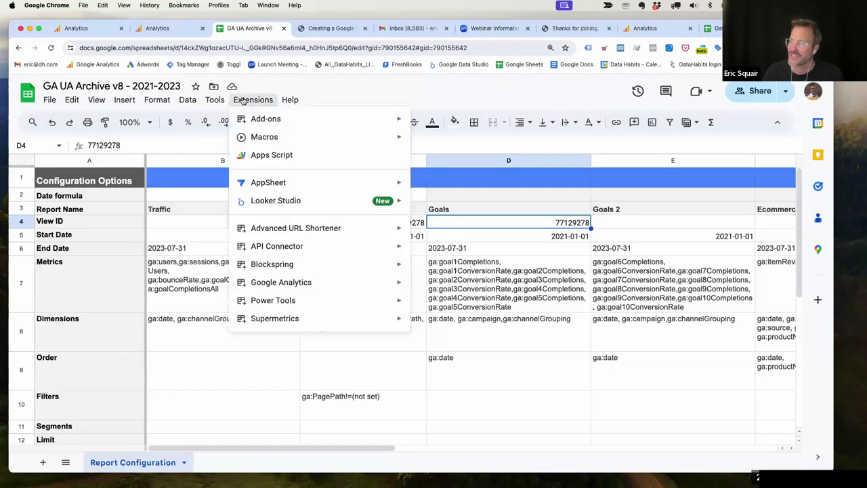
mouse_move(281, 285)
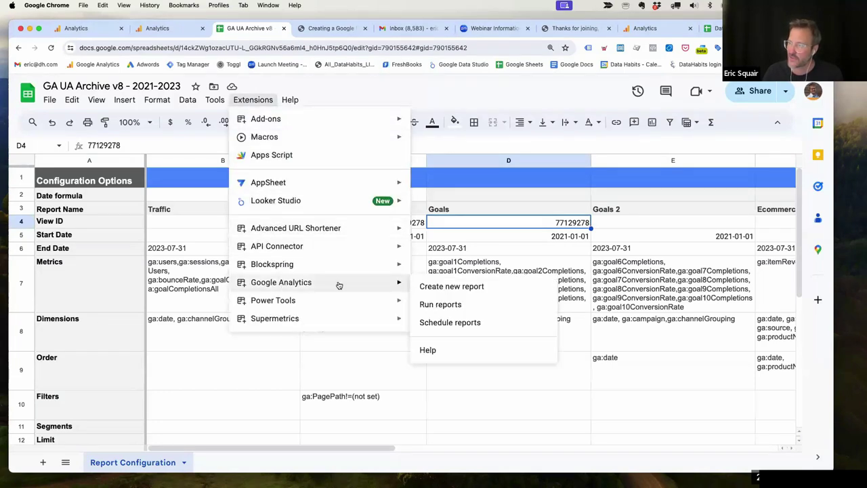
click(429, 306)
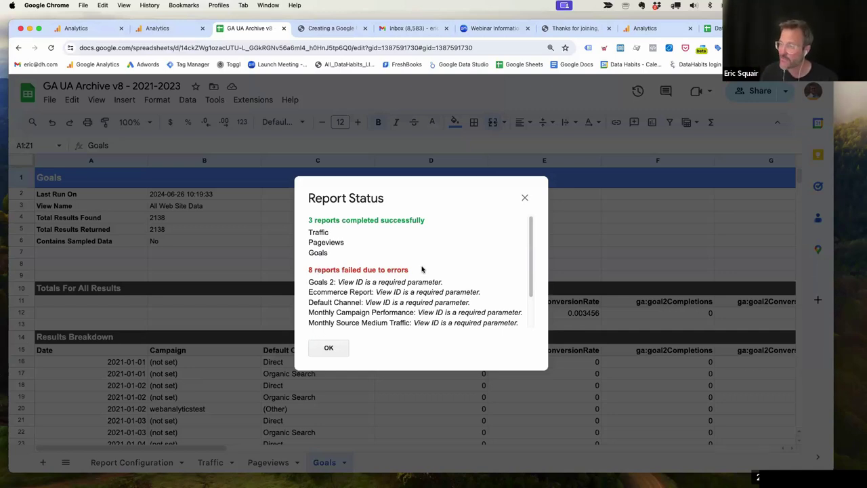
scroll(531, 247, down, 3)
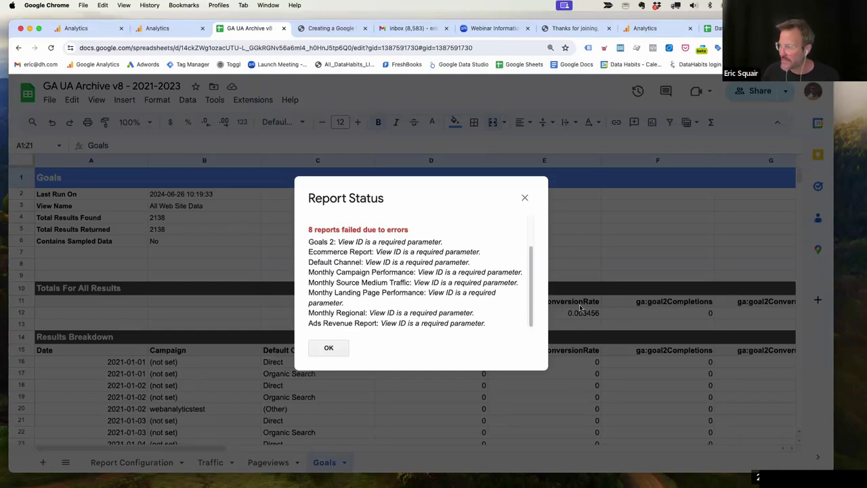
scroll(527, 233, up, 3)
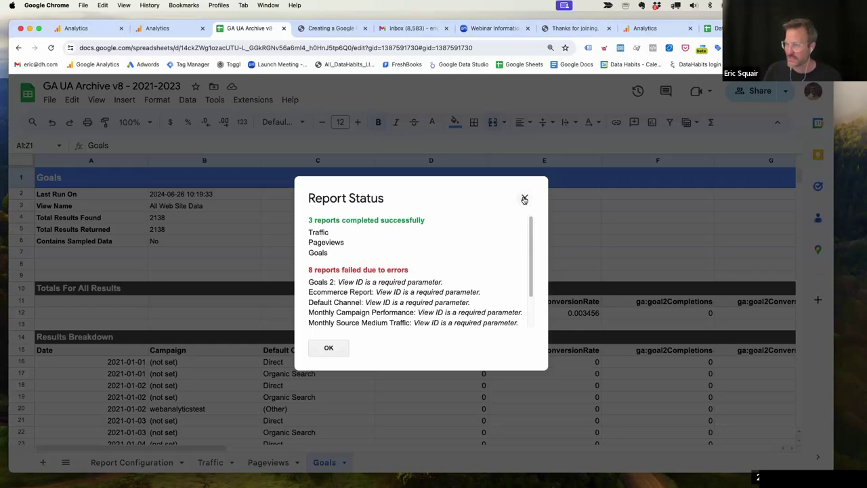
click(525, 198)
scroll(203, 366, down, 2)
Scroll through the Goals results and select the first date in cell A16.
scroll(203, 367, down, 3)
scroll(202, 366, up, 1)
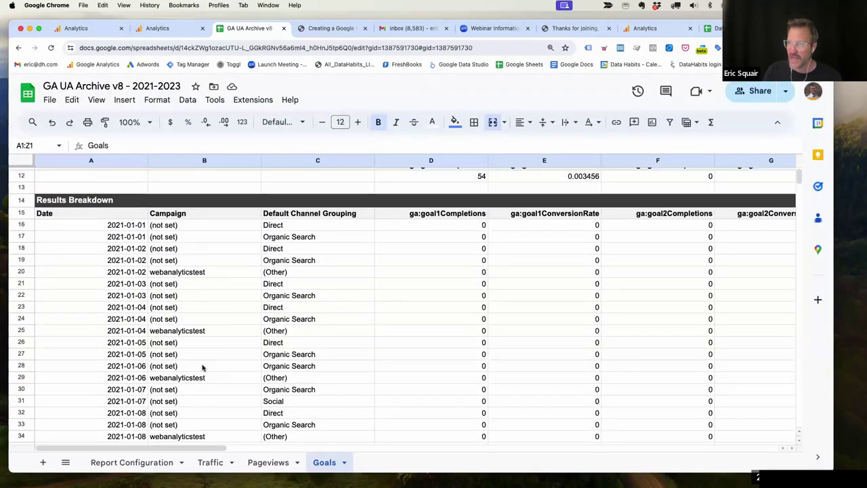
scroll(223, 414, up, 2)
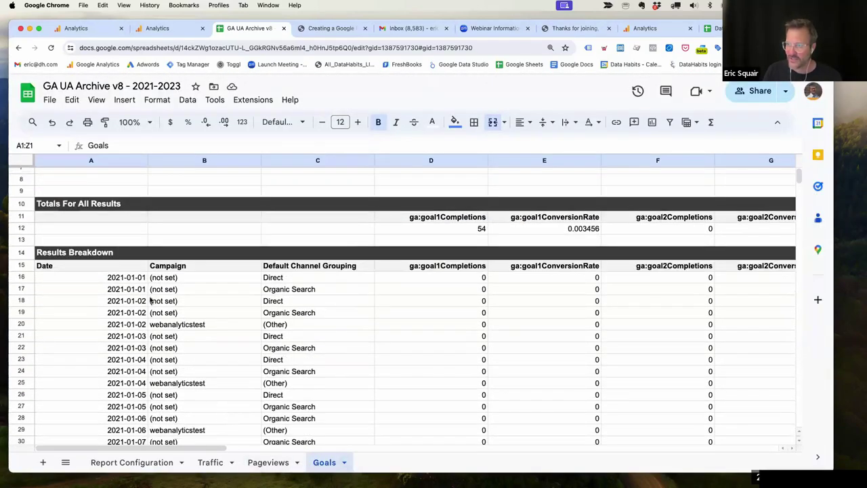
click(125, 281)
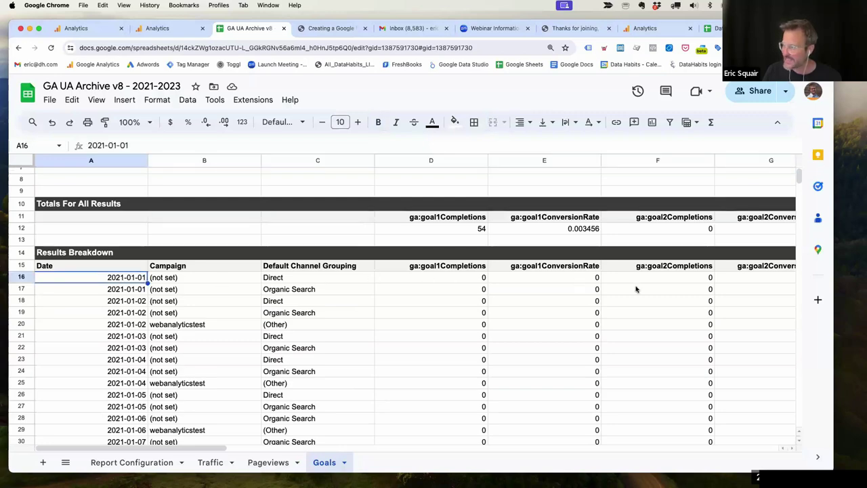
mouse_move(225, 450)
mouse_down()
mouse_move(426, 452)
mouse_move(227, 452)
mouse_up()
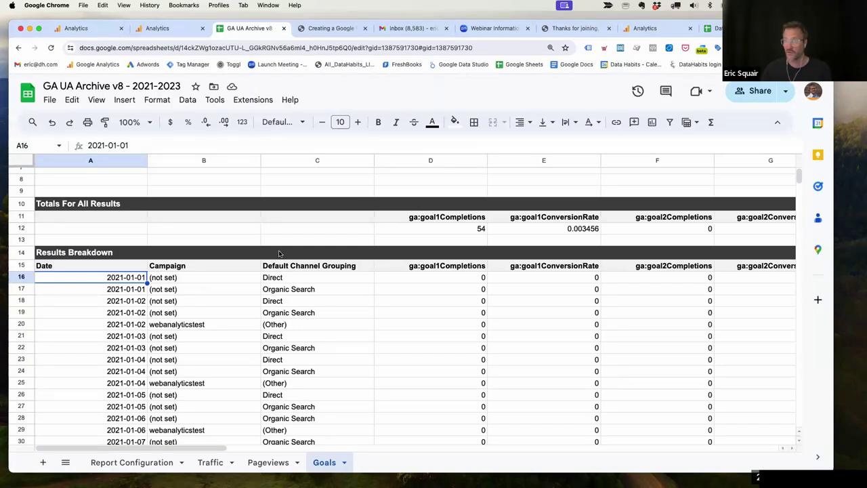
In Google Analytics, open Conversions > Goals > Overview and scroll through the goal completions.
click(159, 28)
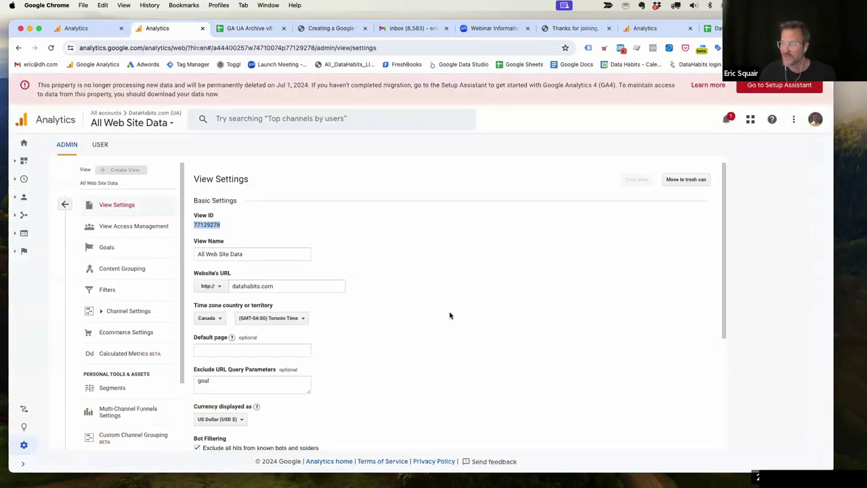
click(88, 30)
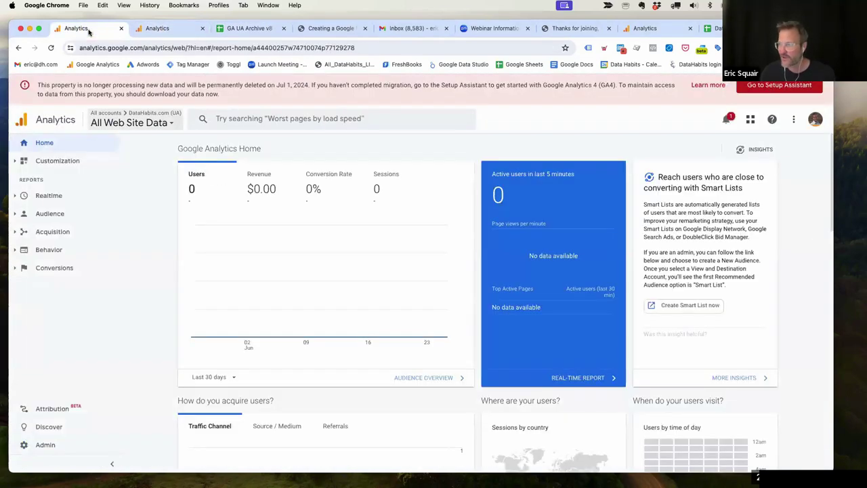
click(163, 29)
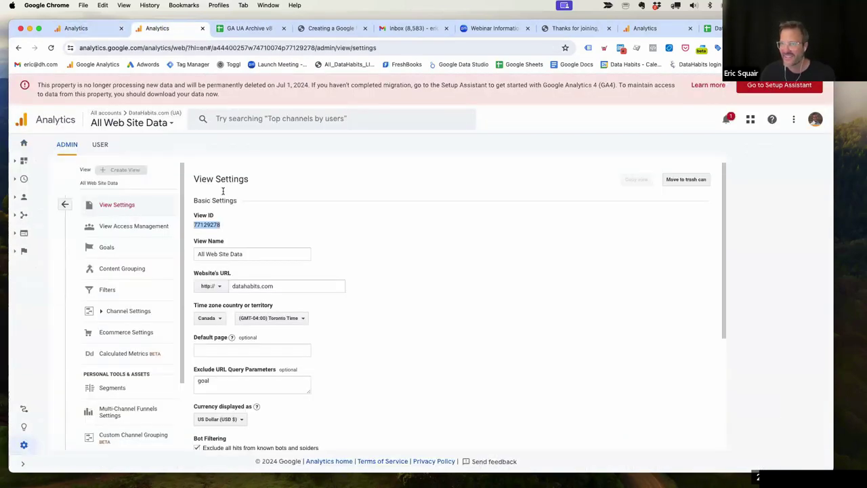
click(24, 252)
click(52, 284)
click(64, 301)
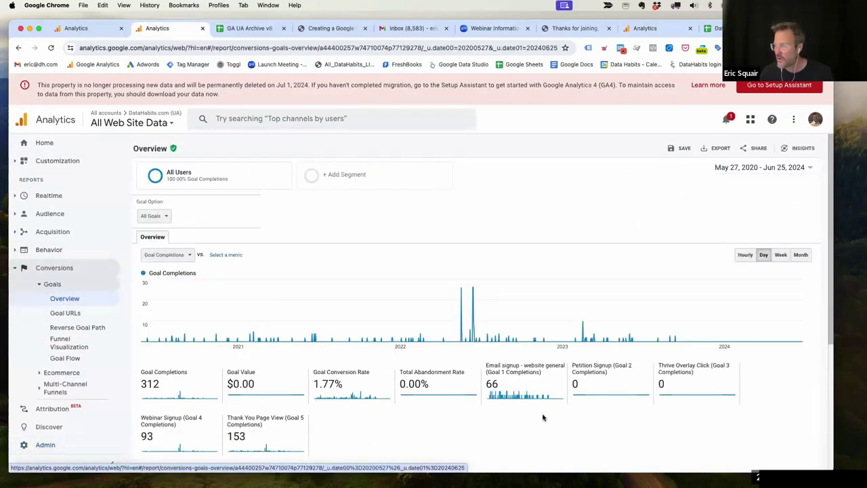
scroll(616, 383, down, 2)
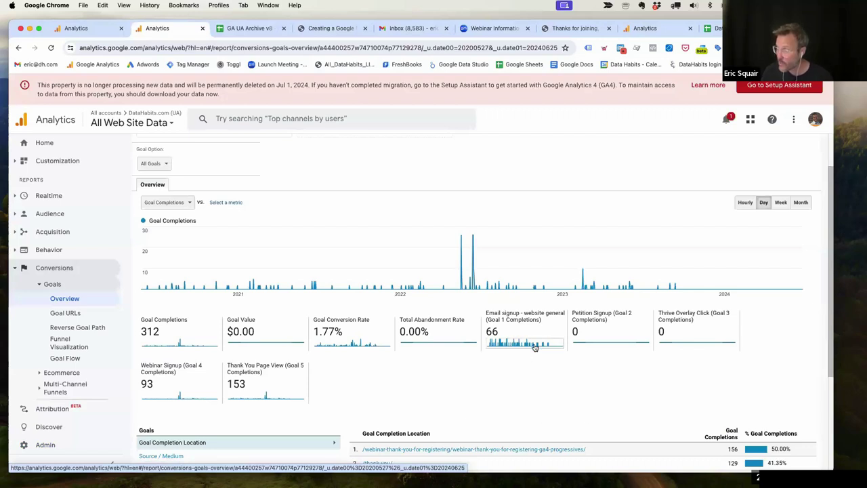
mouse_move(527, 325)
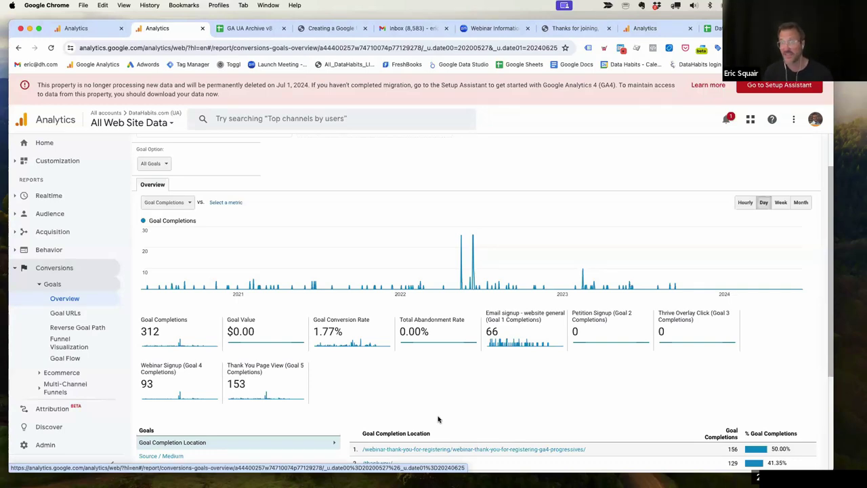
Return to the GA UA Archive spreadsheet's Goals results tab.
click(248, 29)
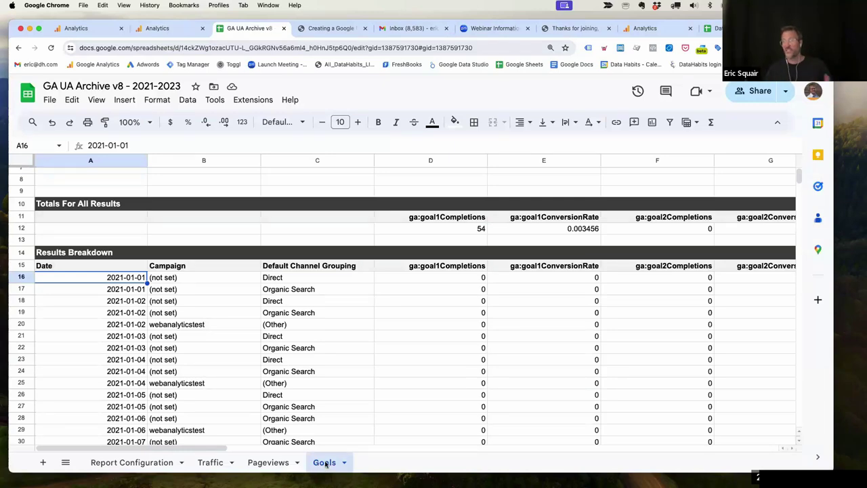
click(163, 29)
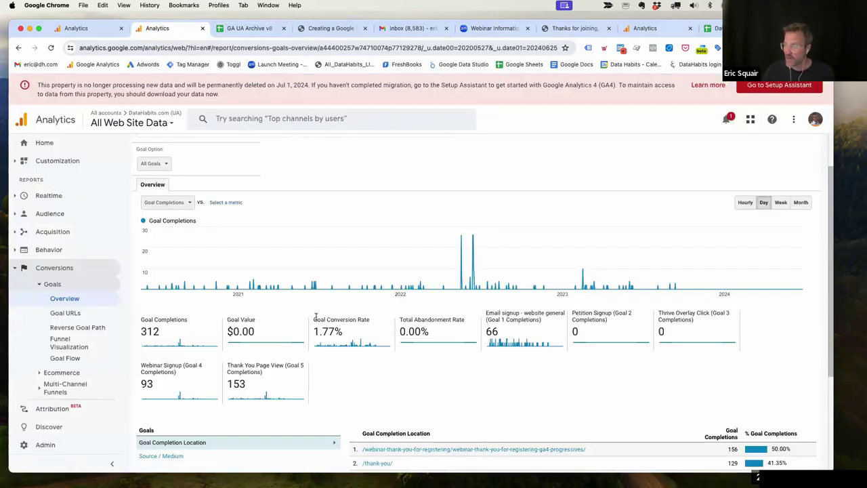
click(250, 28)
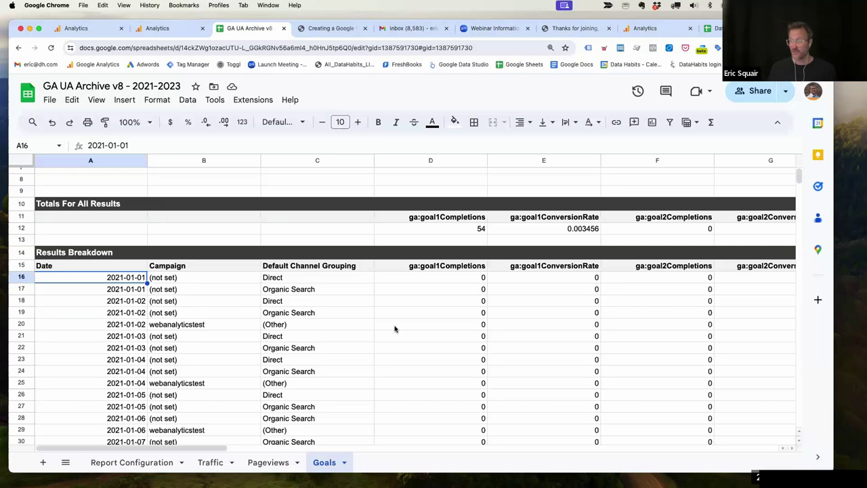
On the Report Configuration sheet, copy the view ID 77129278 from the Goals report.
click(126, 463)
click(616, 221)
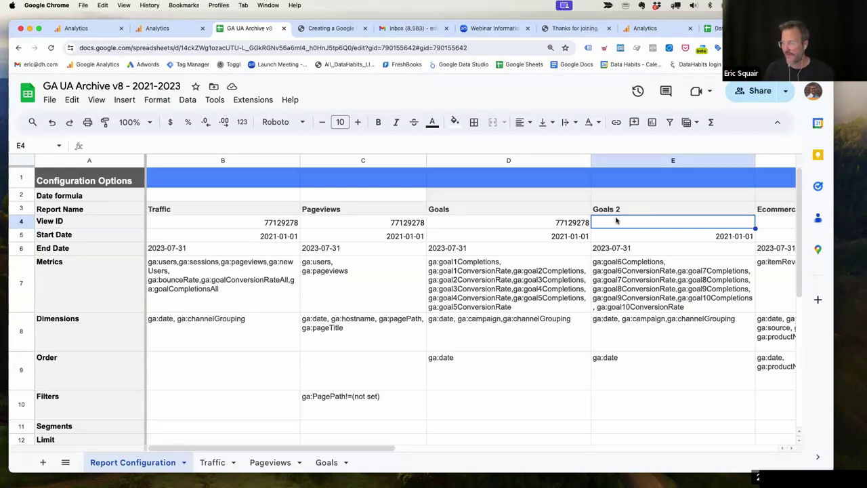
click(556, 223)
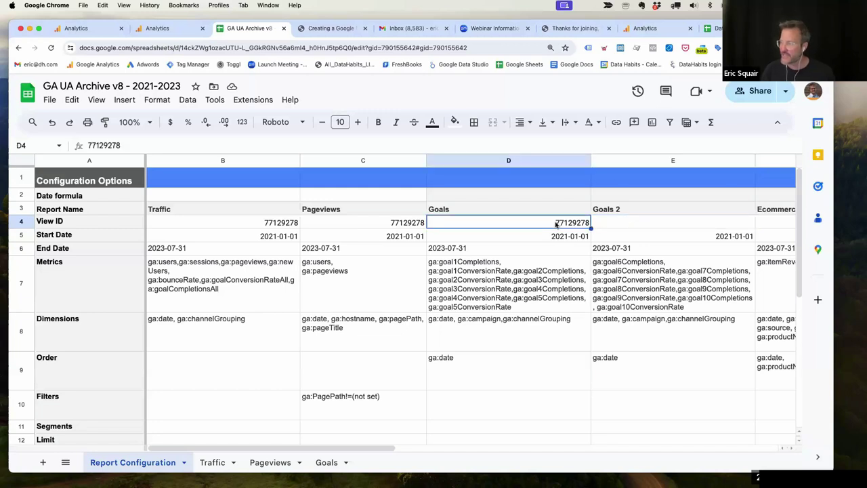
key(ctrl+c)
drag(376, 452, 431, 447)
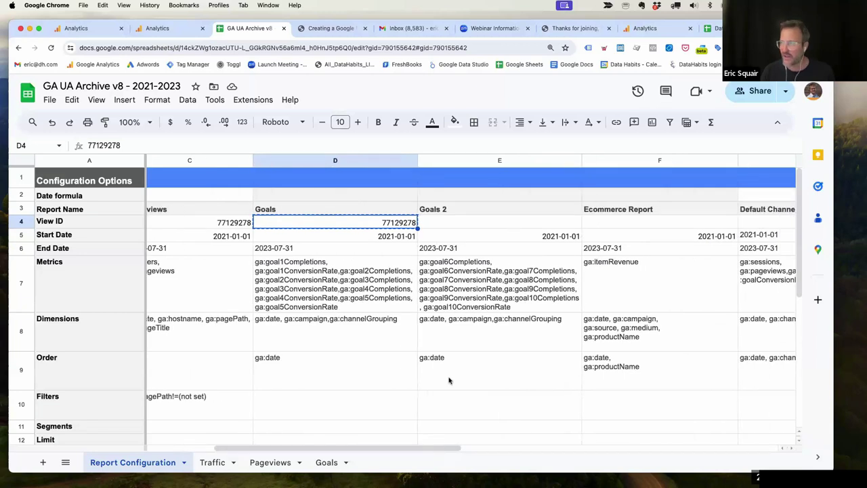
Paste 77129278 as the View ID for Default Channel and Monthly Campaign Performance.
click(627, 224)
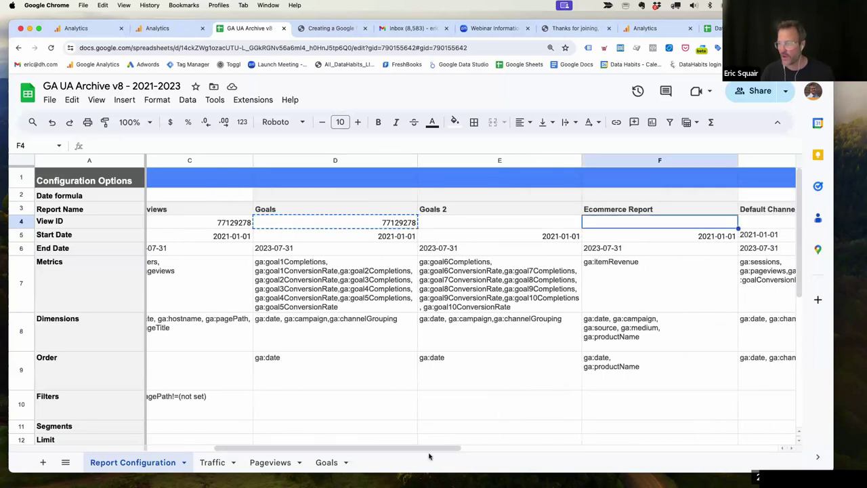
drag(430, 450, 523, 447)
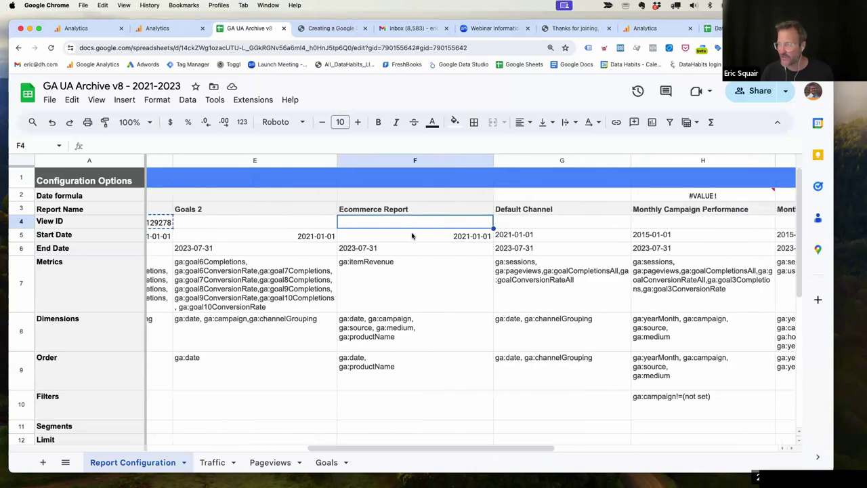
click(512, 225)
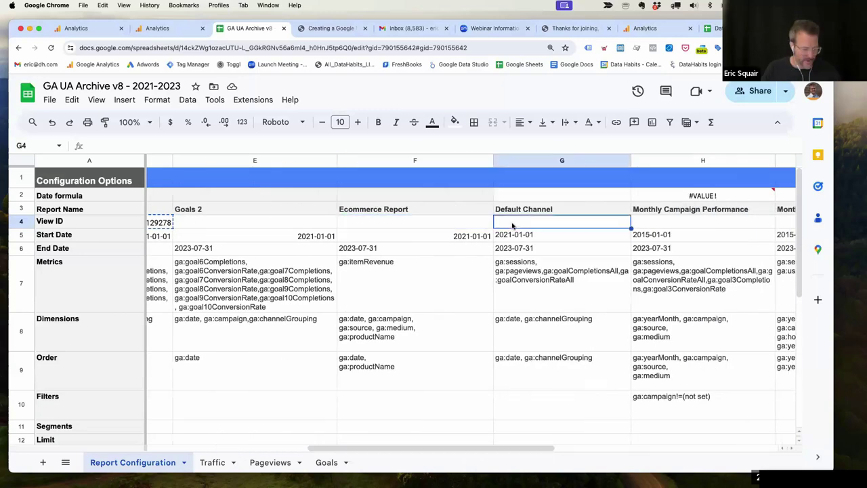
key(super+v)
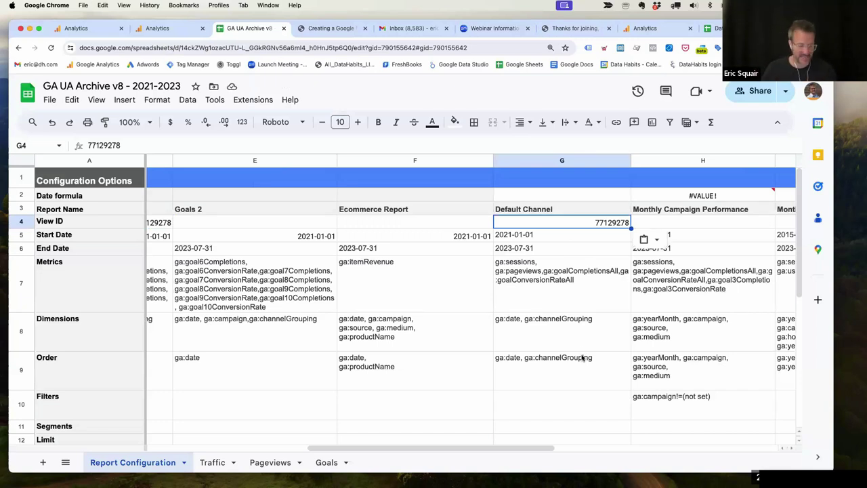
click(655, 223)
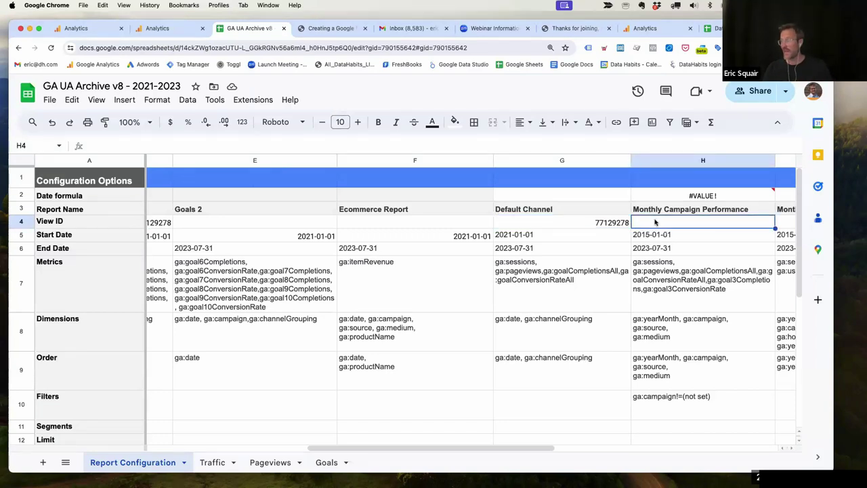
key(cmd+v)
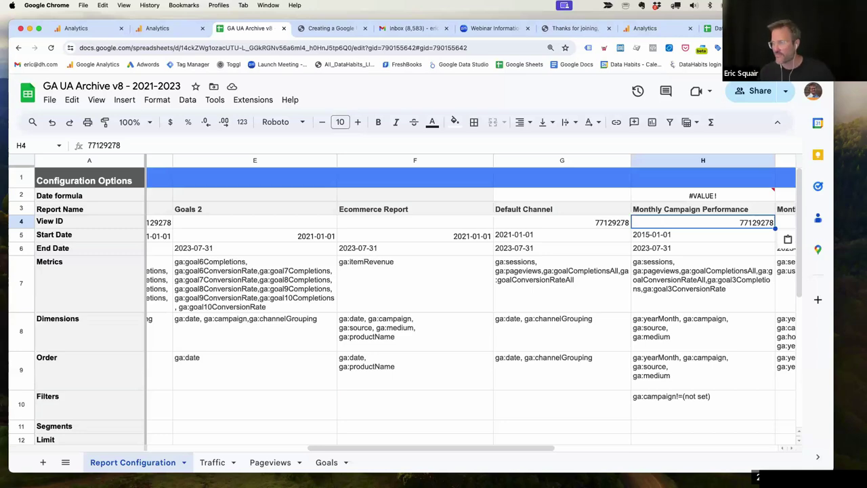
drag(456, 448, 561, 448)
Paste 77129278 into the Monthly Source Medium Traffic, Monthly Landing Page Performance and Monthly Regional View ID cells.
click(591, 221)
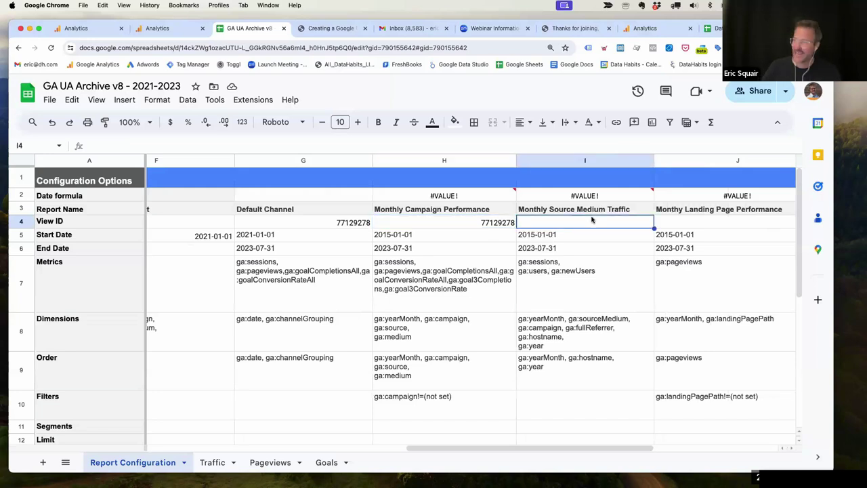
key(super+v)
click(706, 221)
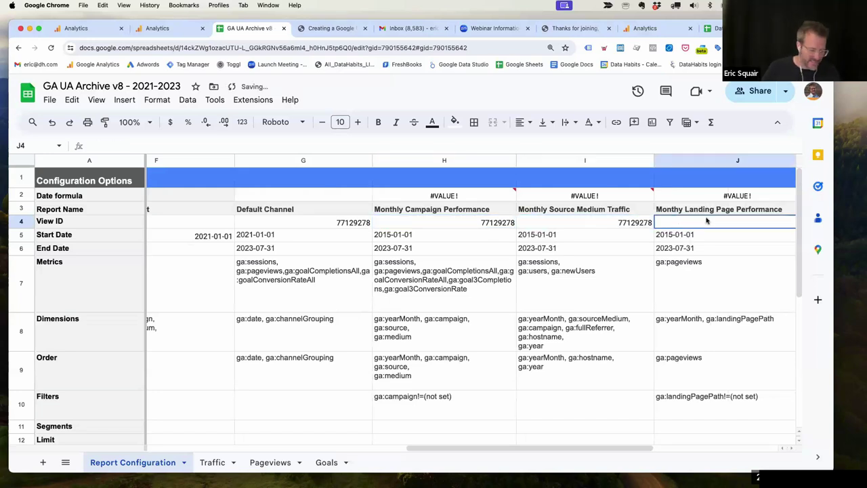
key(super+v)
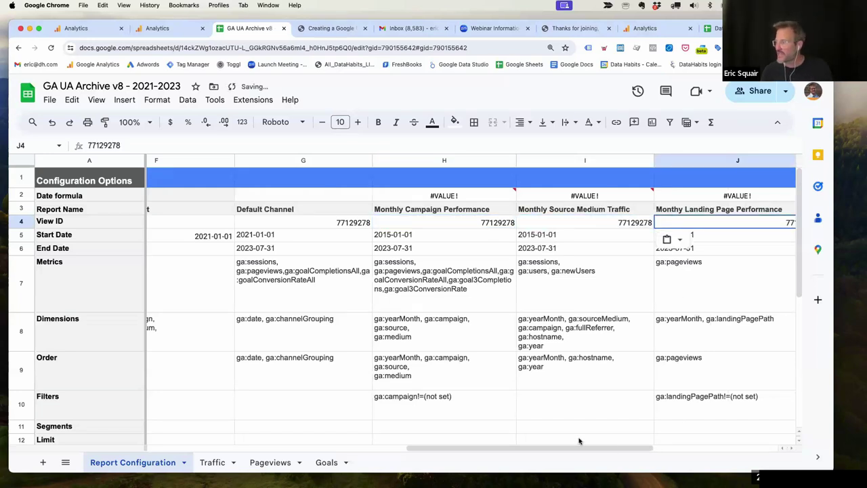
drag(608, 450, 720, 450)
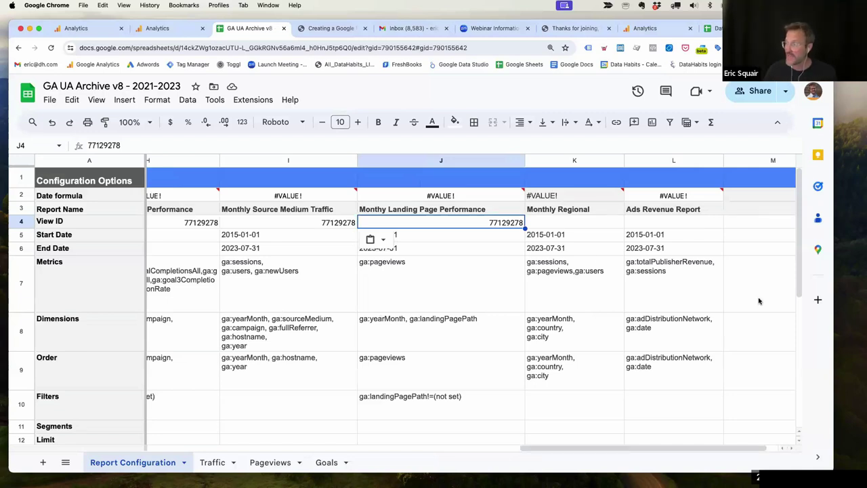
click(575, 222)
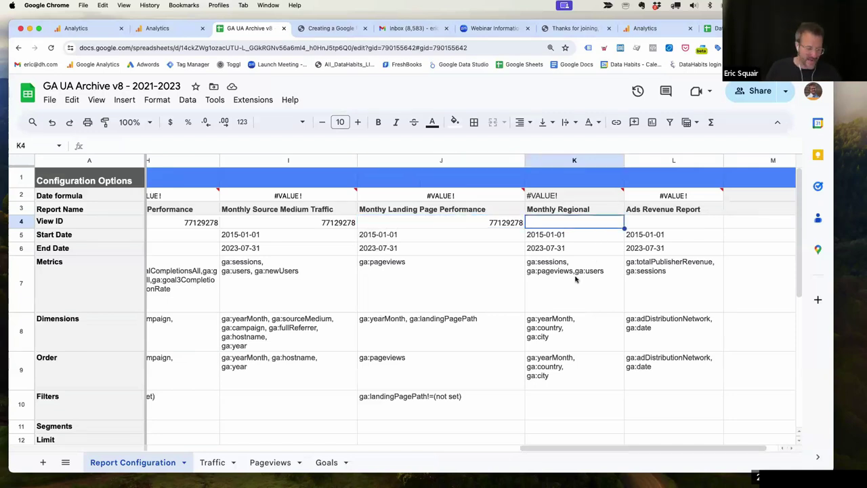
key(super+v)
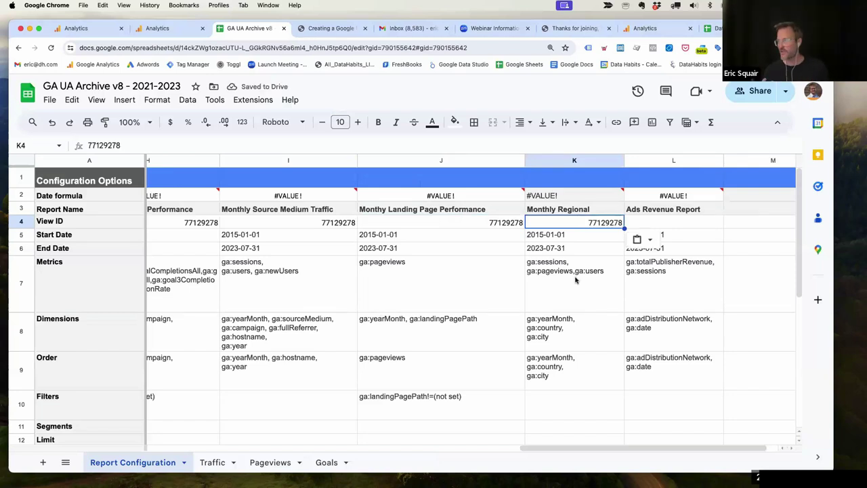
drag(606, 449, 387, 444)
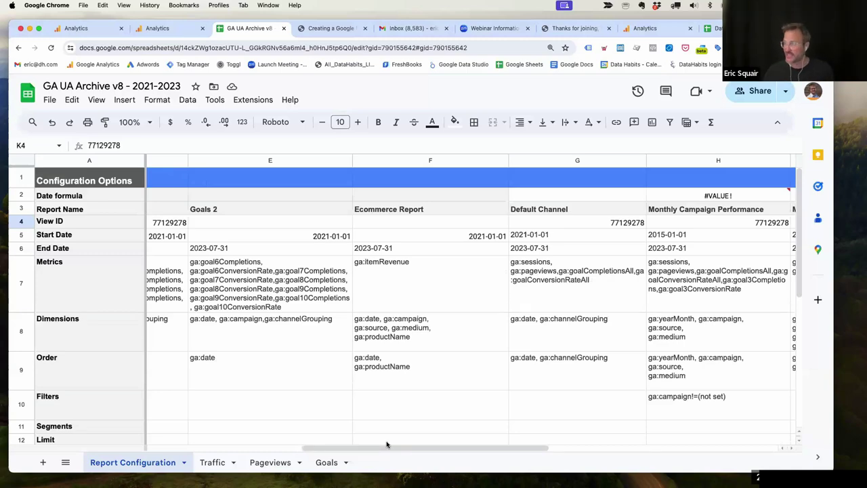
drag(448, 448, 561, 449)
click(432, 211)
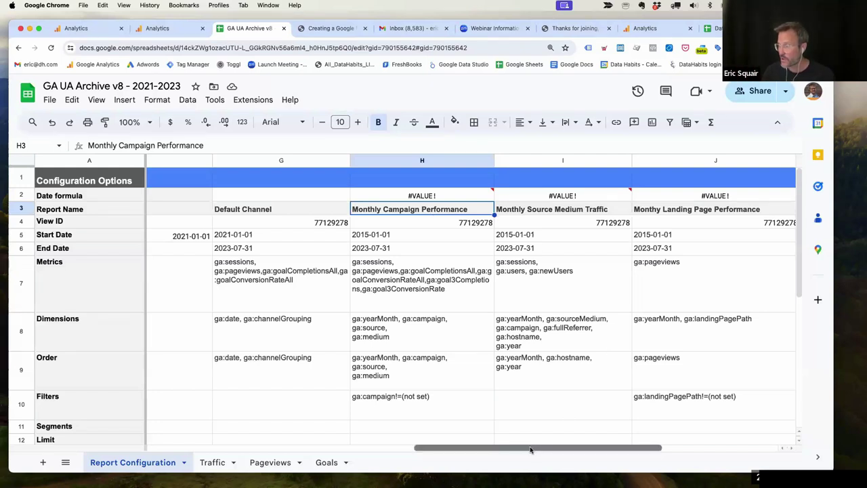
scroll(534, 447, right, 5)
scroll(499, 457, left, 6)
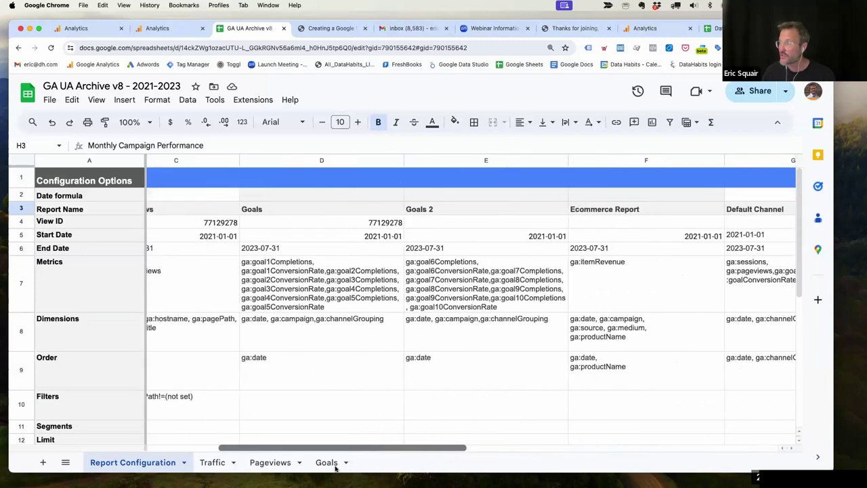
scroll(290, 472, left, 2)
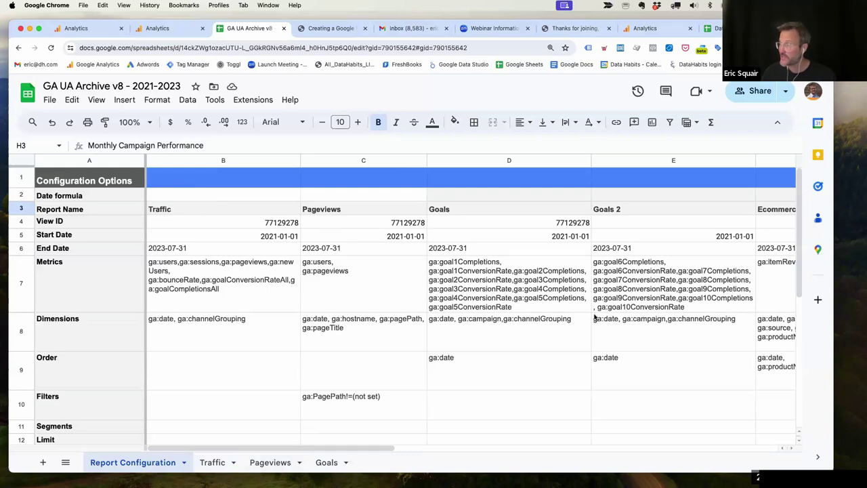
drag(368, 448, 248, 454)
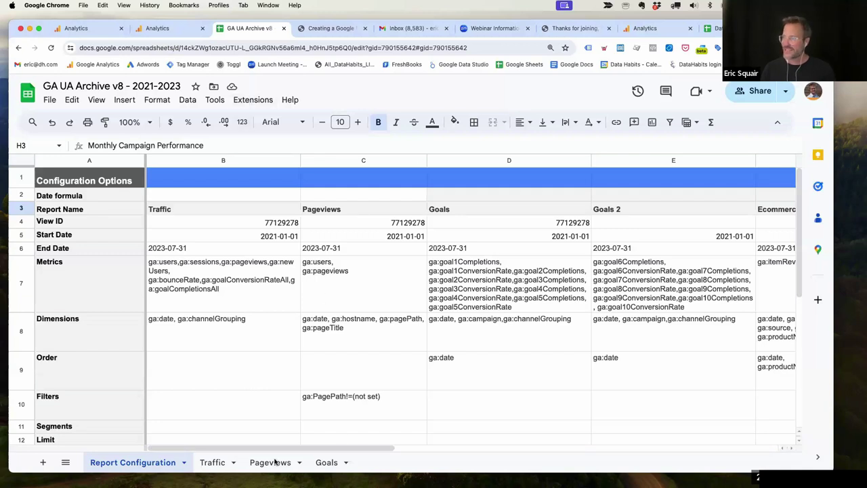
Choose Extensions > Google Analytics > Run reports to rerun every configured report.
click(253, 100)
mouse_move(352, 282)
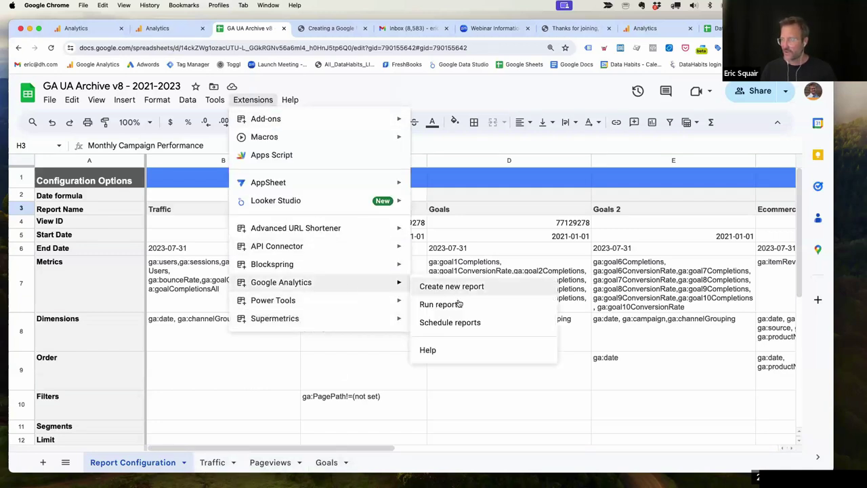
click(455, 304)
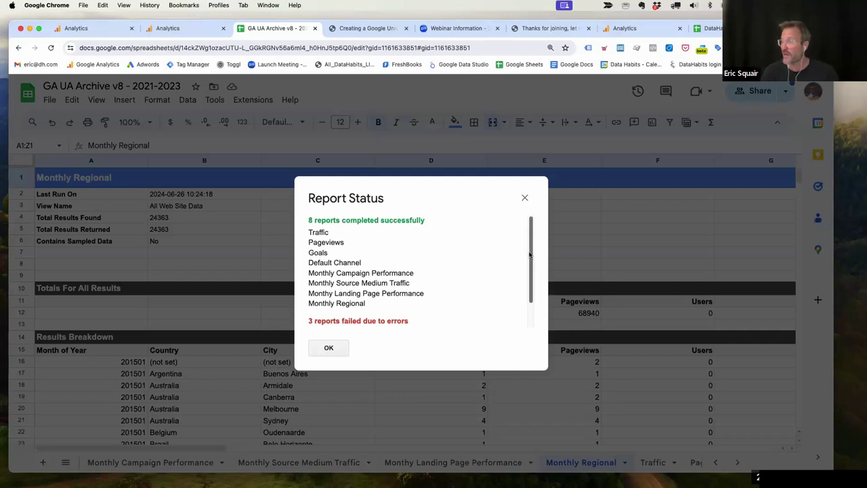
Read the Report Status errors, including Goals 2's missing View ID, and dismiss the dialog.
drag(532, 254, 530, 290)
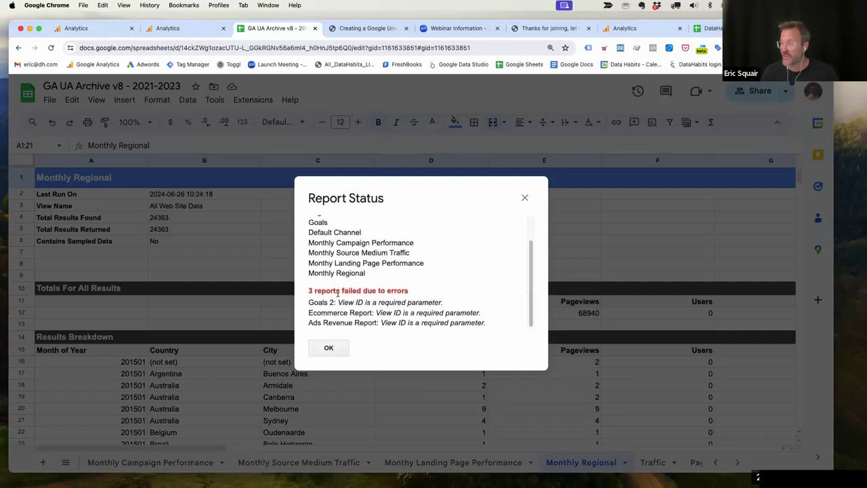
drag(338, 303, 439, 305)
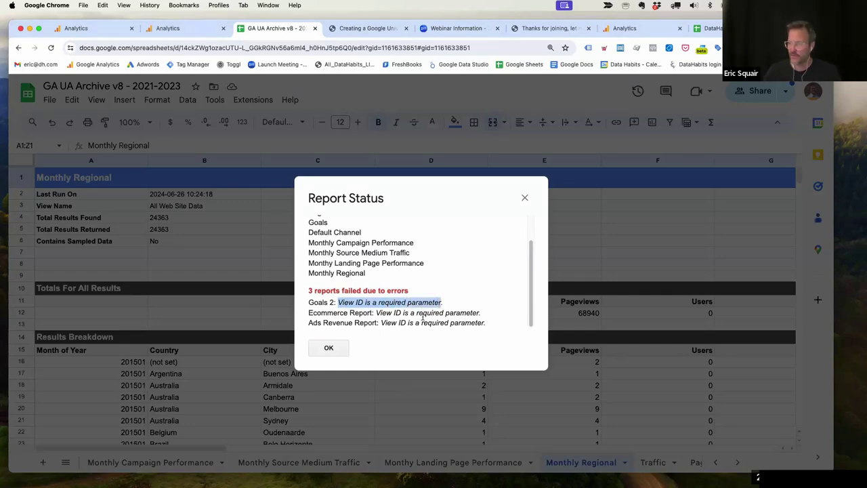
click(328, 348)
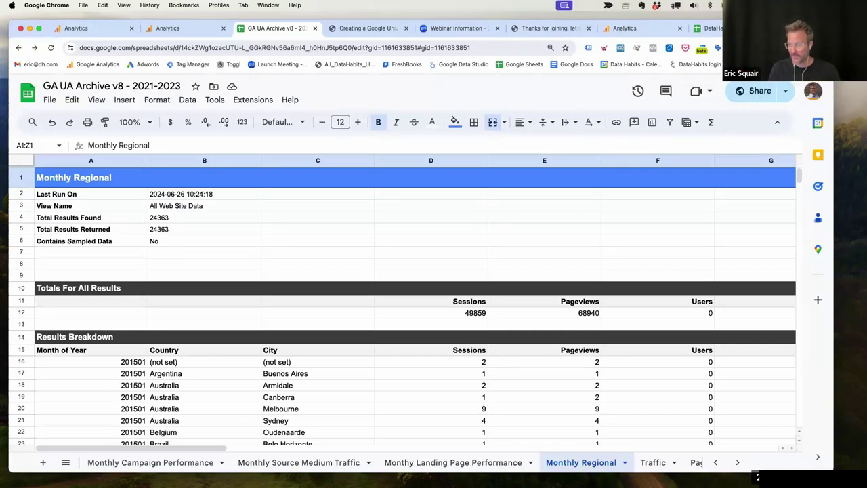
Go back to the Report Configuration sheet and select the Goals and Goals 2 columns.
click(716, 463)
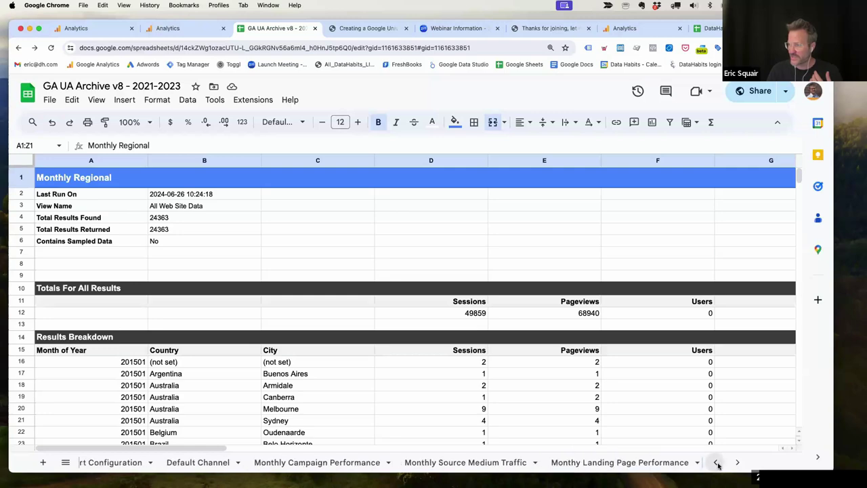
click(128, 462)
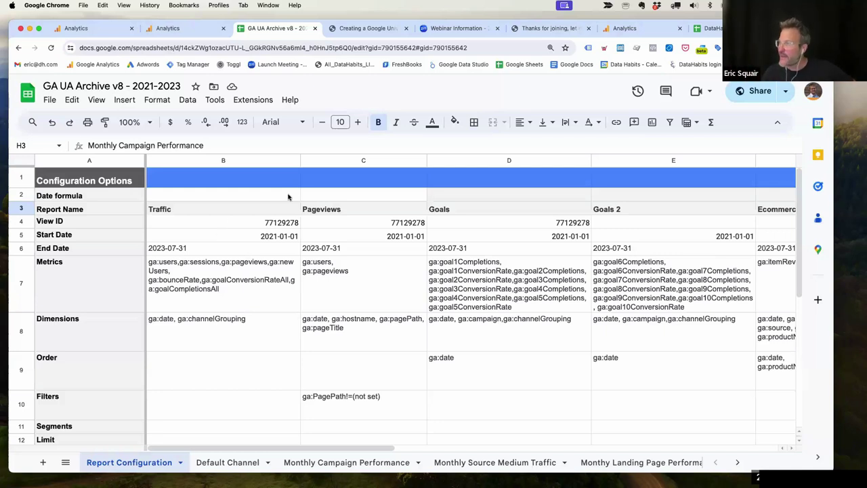
click(454, 160)
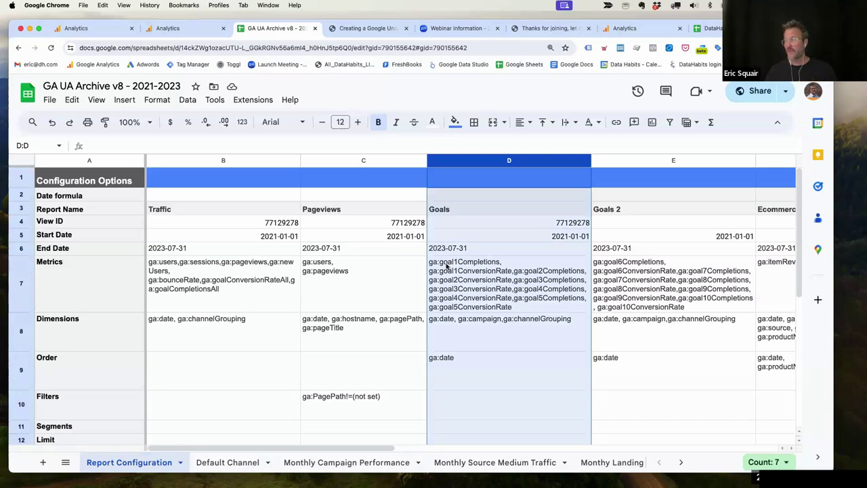
click(648, 161)
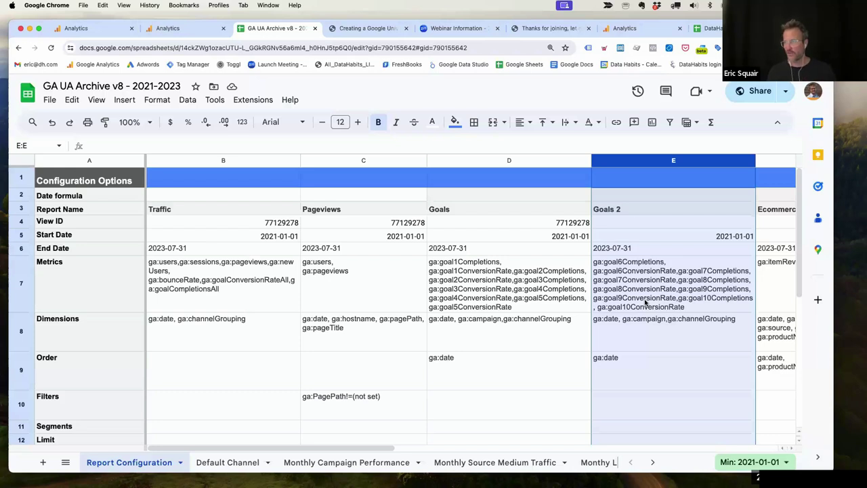
click(481, 160)
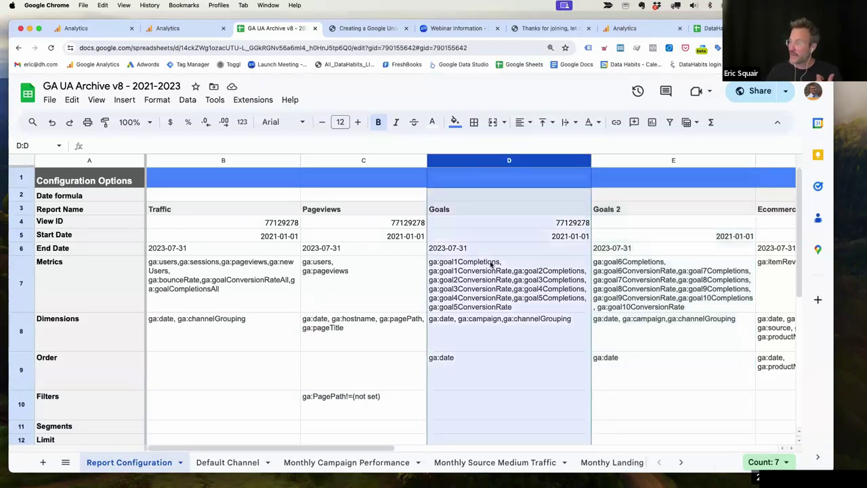
Edit the Goals metrics in D7 to list goal 1–5 completions and conversion rates.
click(454, 264)
triple_click(455, 262)
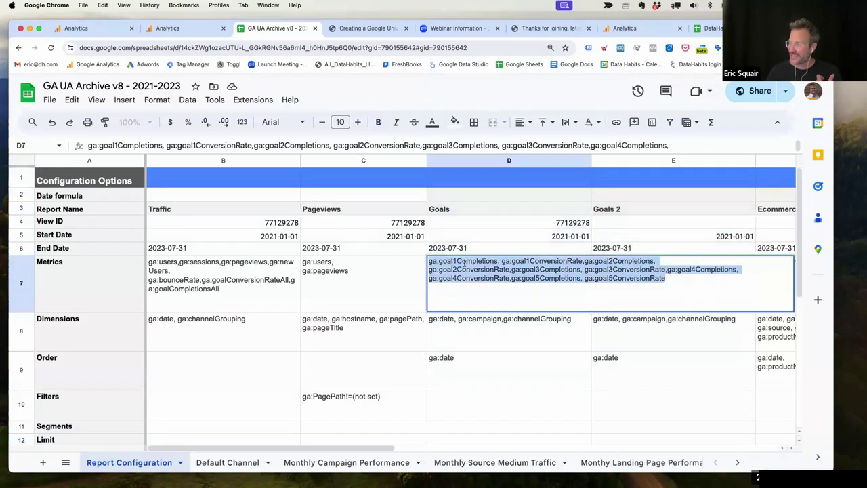
click(462, 263)
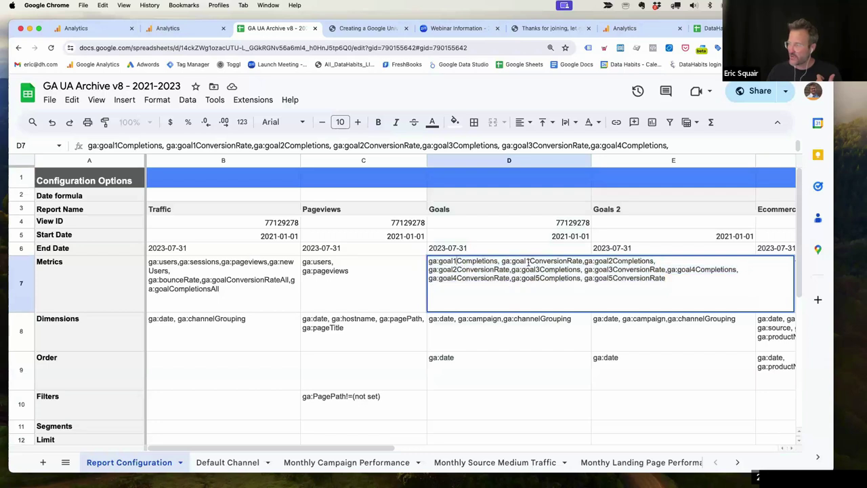
click(526, 261)
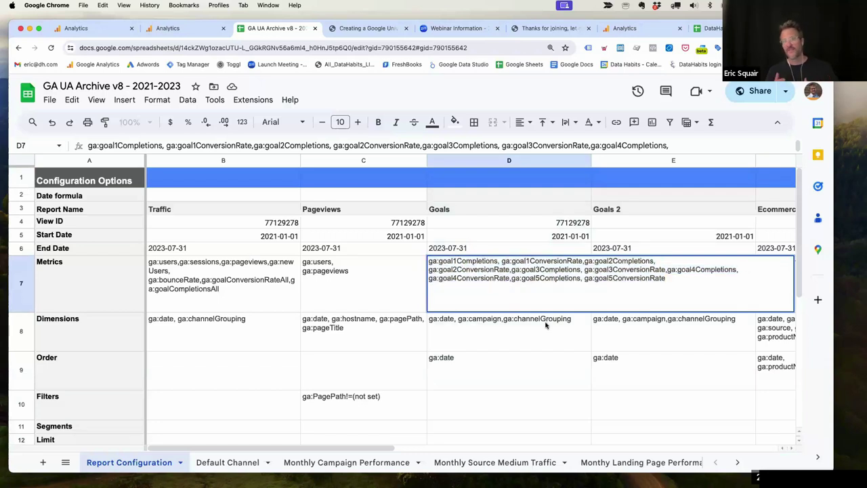
click(477, 159)
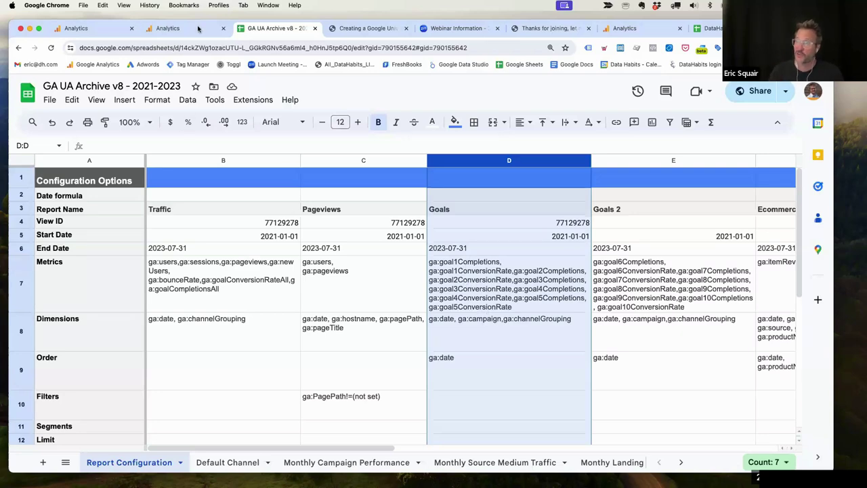
click(167, 28)
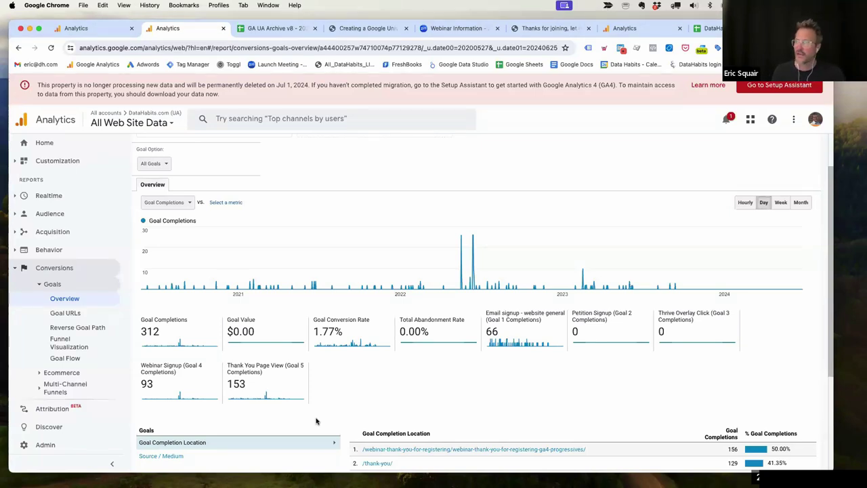
click(268, 30)
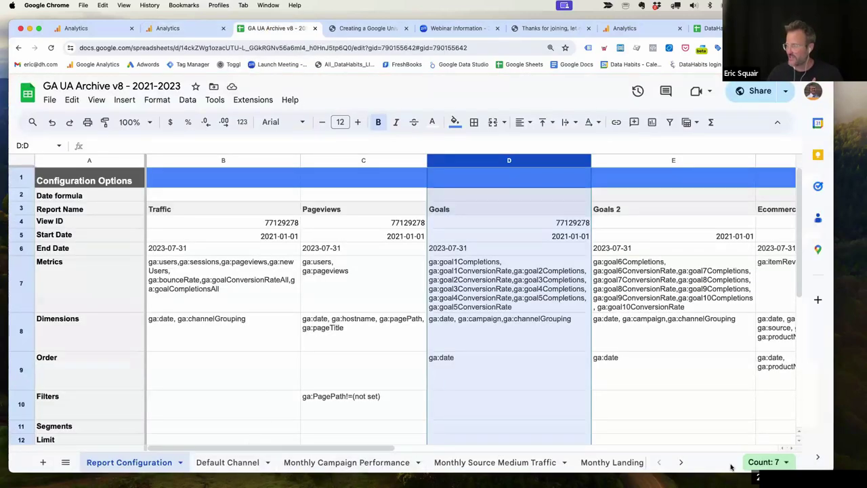
Review the Traffic and Pageviews results, then view Goals showing 54 goal 1 completions.
click(679, 464)
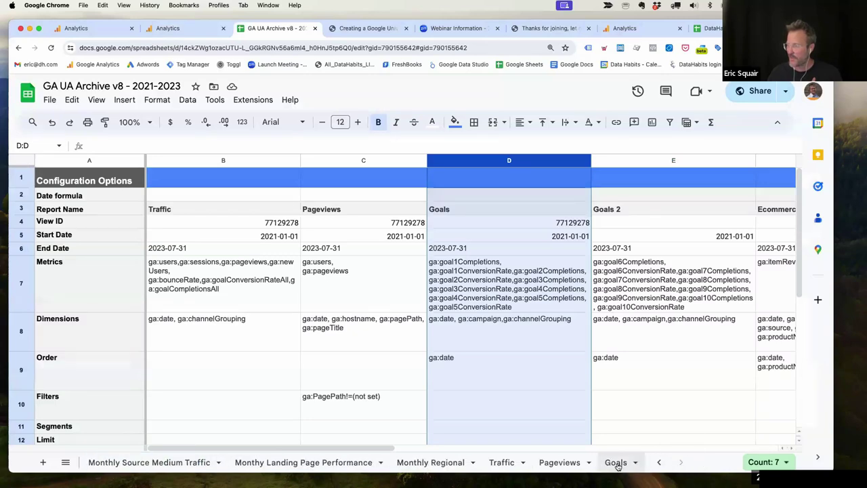
click(503, 462)
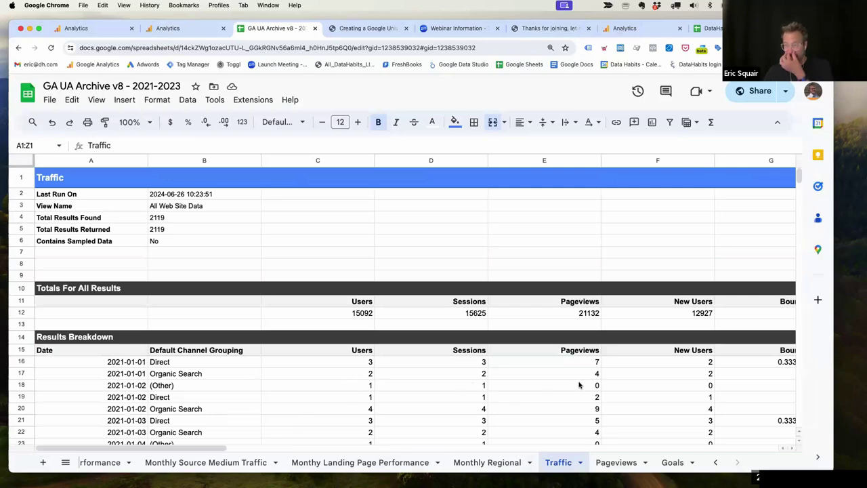
click(606, 465)
scroll(289, 427, down, 5)
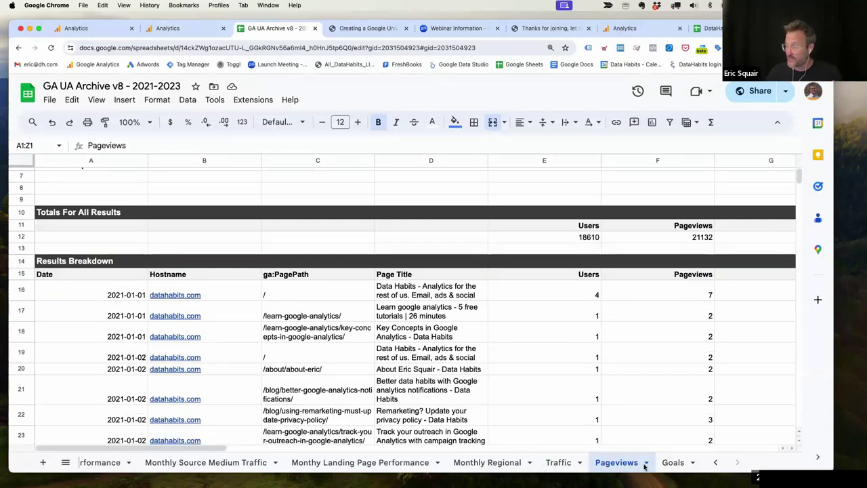
click(670, 463)
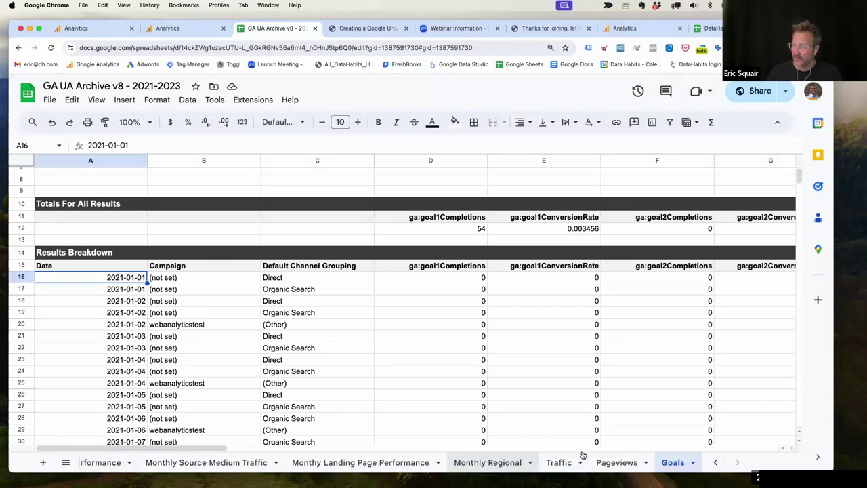
click(715, 462)
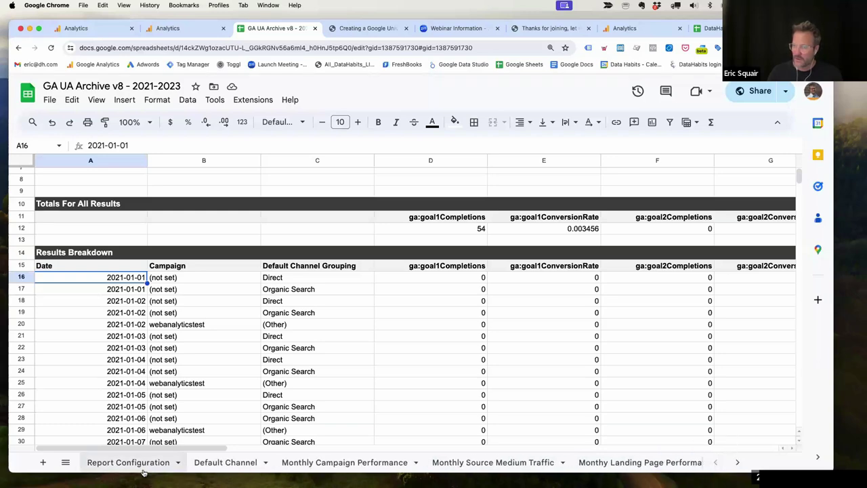
Return to Report Configuration, select the Traffic View ID cell B4, and check the Google Analytics menu.
click(144, 468)
click(273, 223)
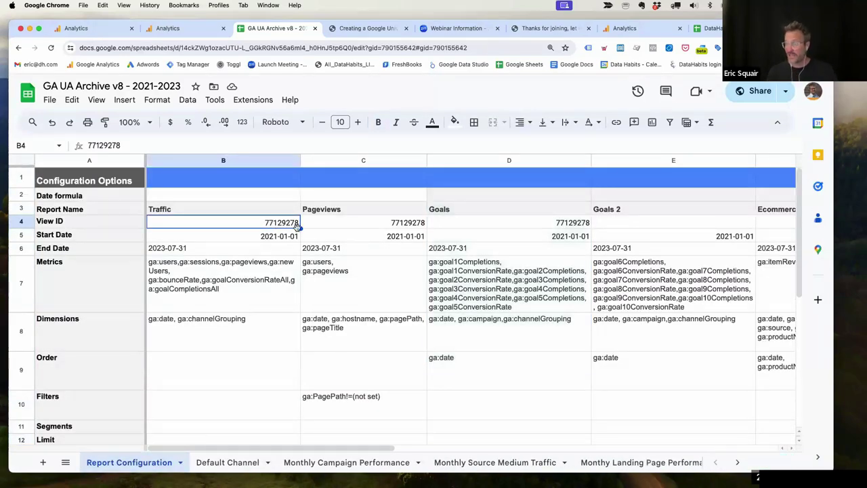
click(254, 99)
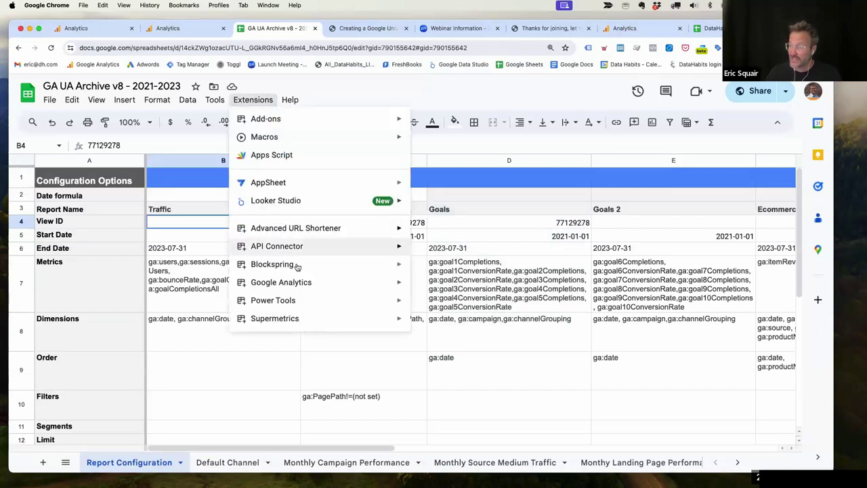
mouse_move(298, 283)
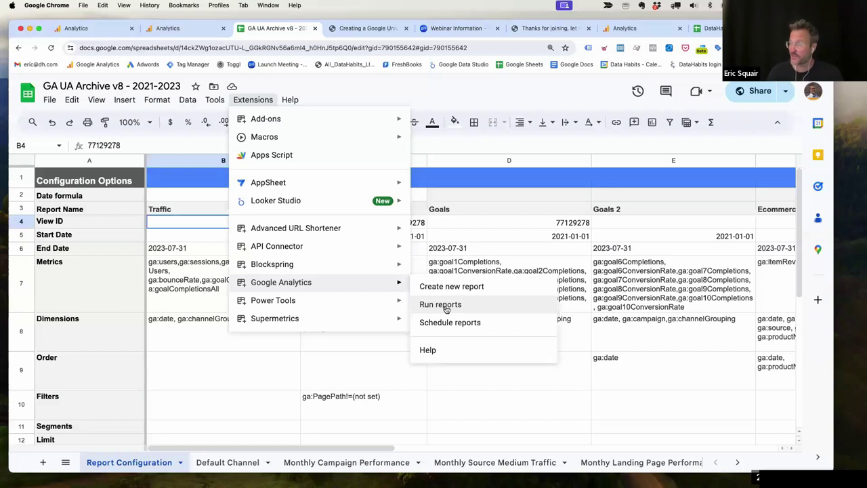
click(464, 141)
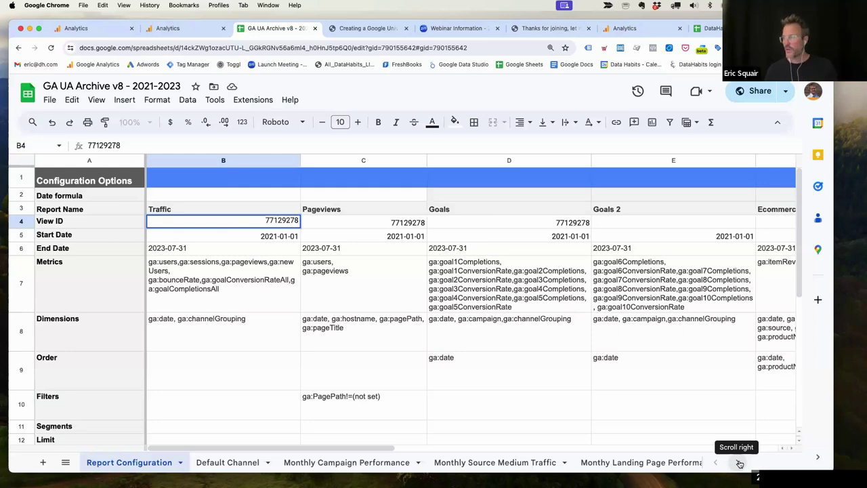
click(440, 449)
scroll(441, 448, right, 3)
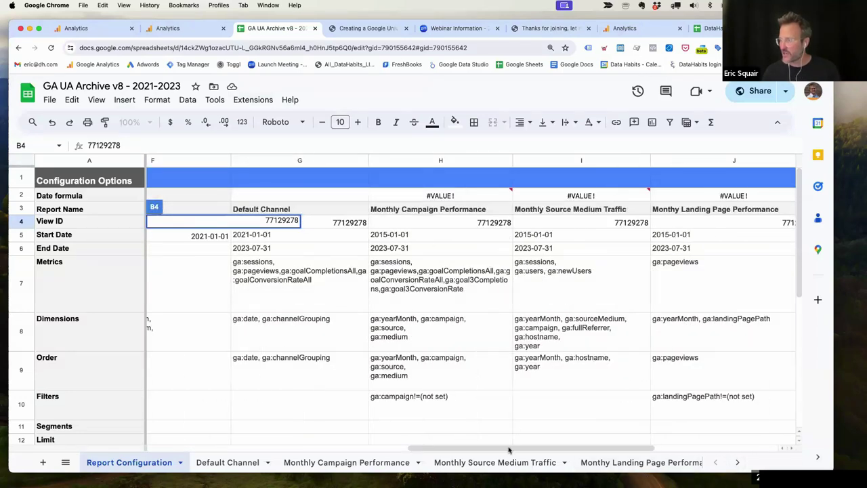
drag(509, 449, 434, 449)
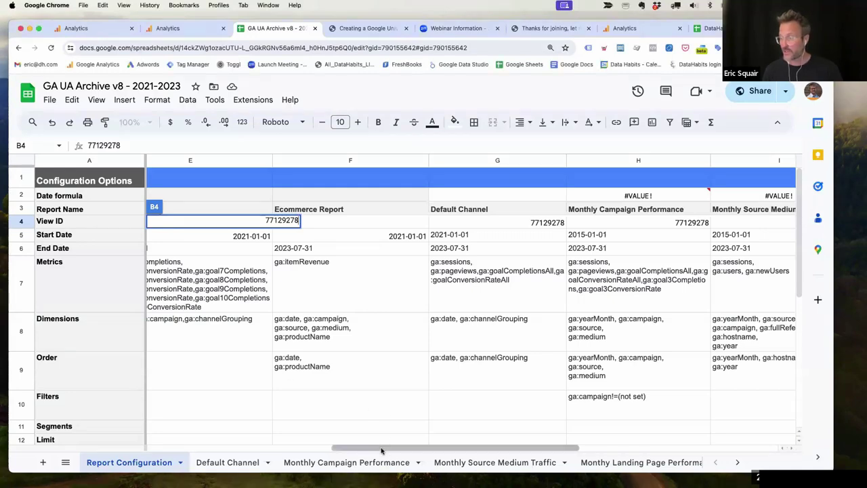
drag(381, 450, 196, 450)
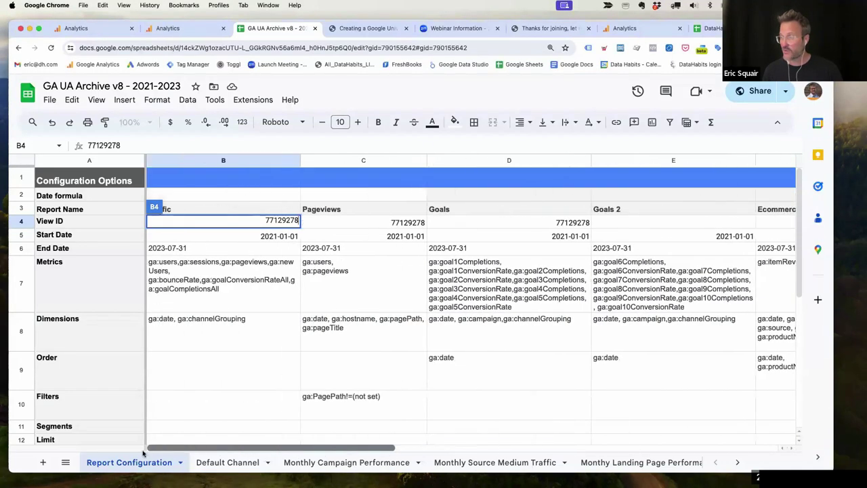
Delete the Pageviews (C4) and Goals (D4) View IDs, leaving Traffic on 77129278.
click(359, 226)
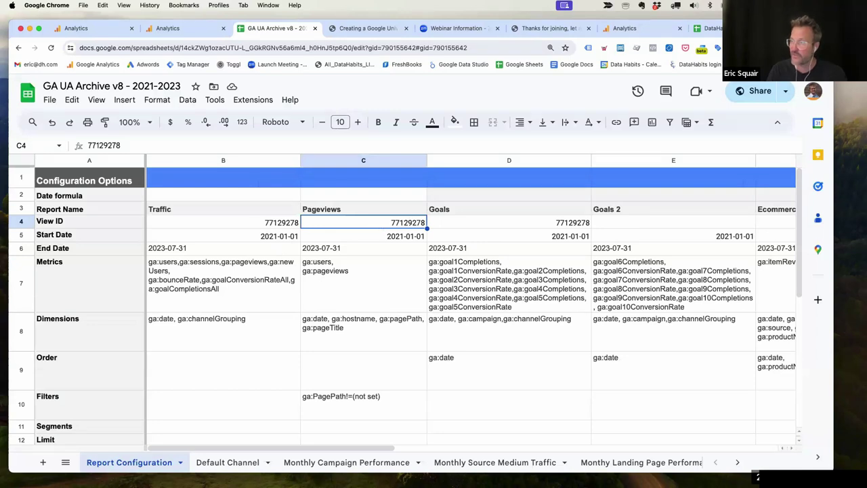
key(Delete)
click(555, 225)
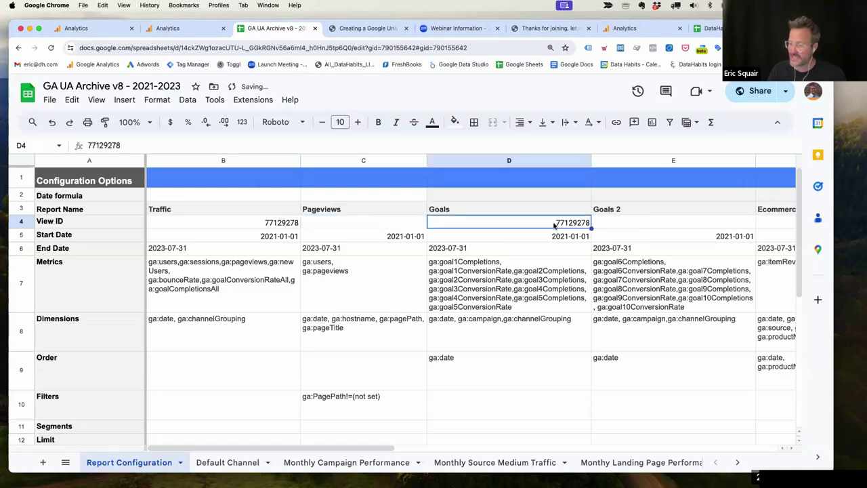
key(Delete)
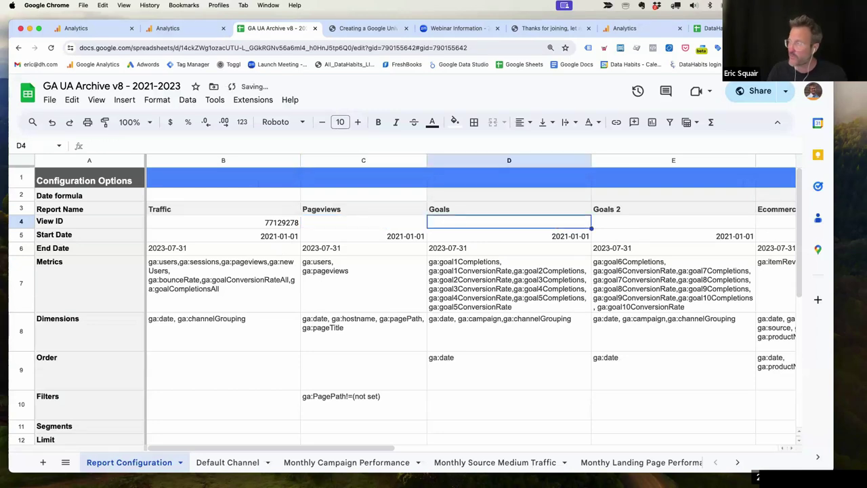
click(235, 226)
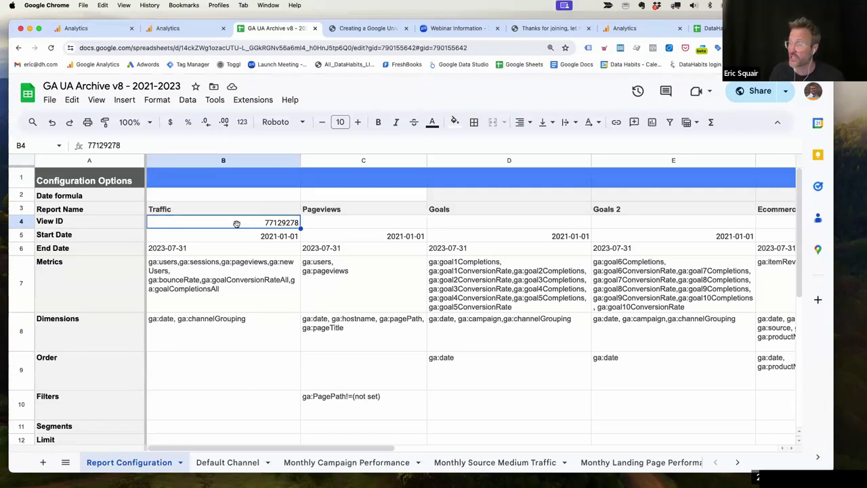
click(229, 161)
click(275, 223)
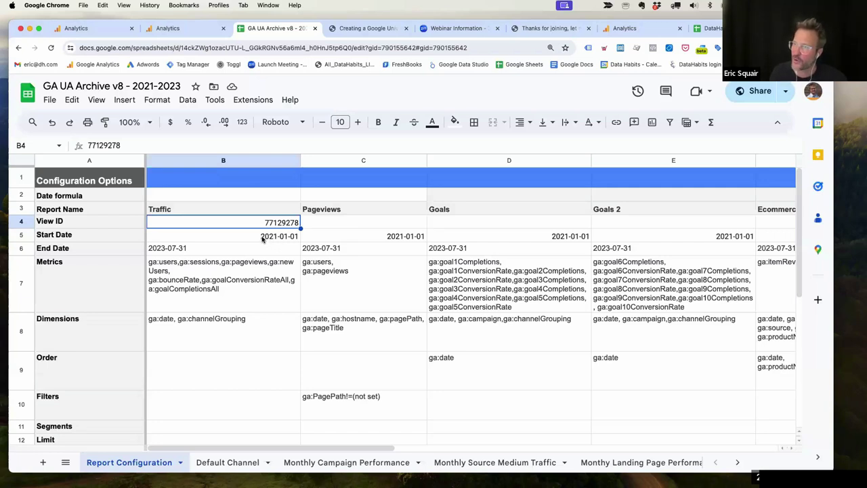
Change the Traffic report's start date in B5 from 2021-01-01 to 2015-01-01.
click(263, 237)
double_click(264, 237)
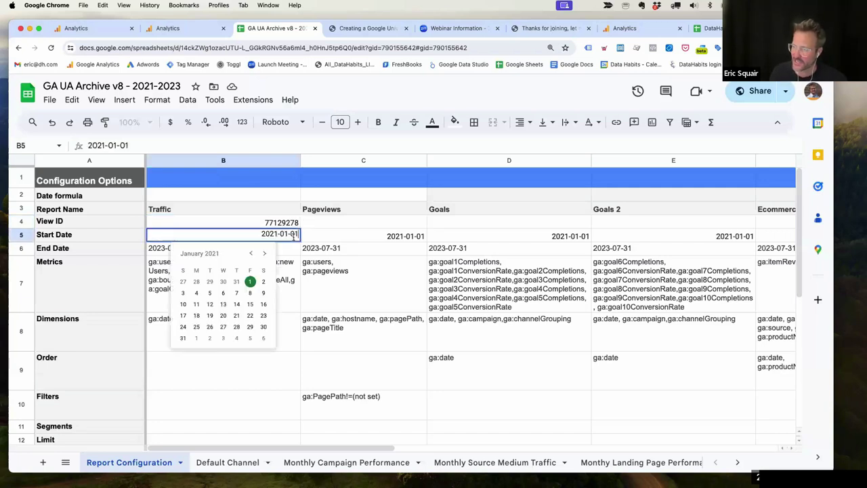
click(264, 210)
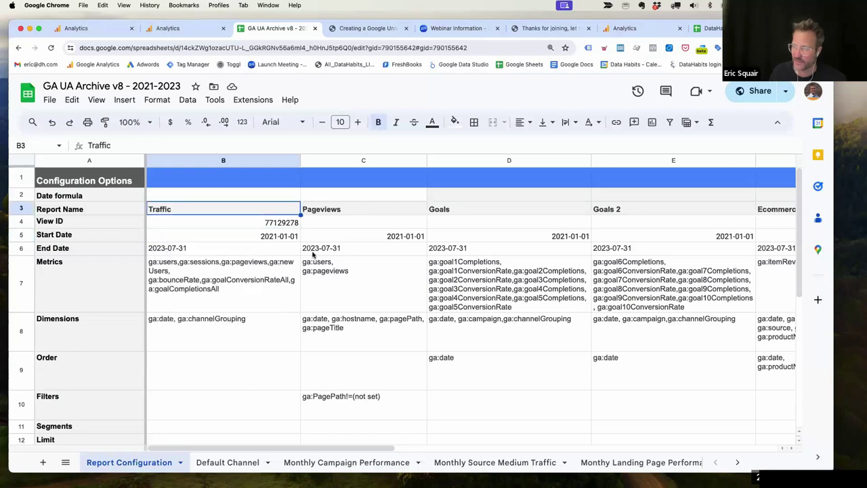
double_click(274, 236)
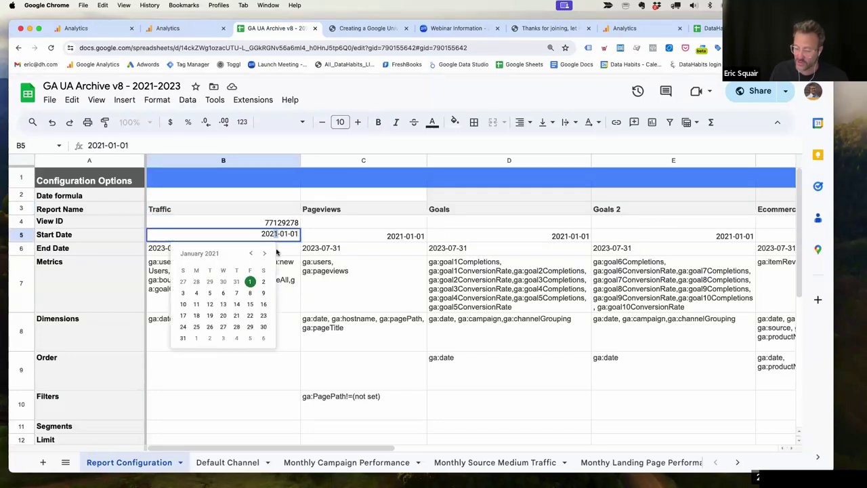
key(BackSpace)
text(5)
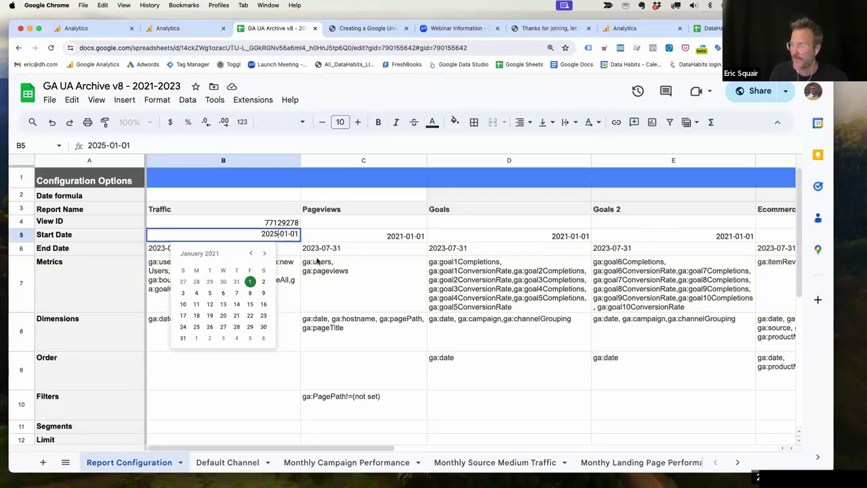
click(269, 210)
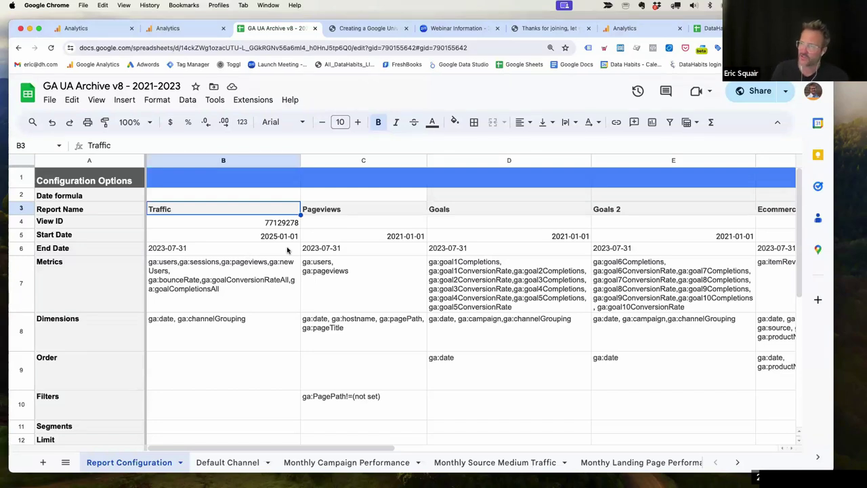
double_click(274, 235)
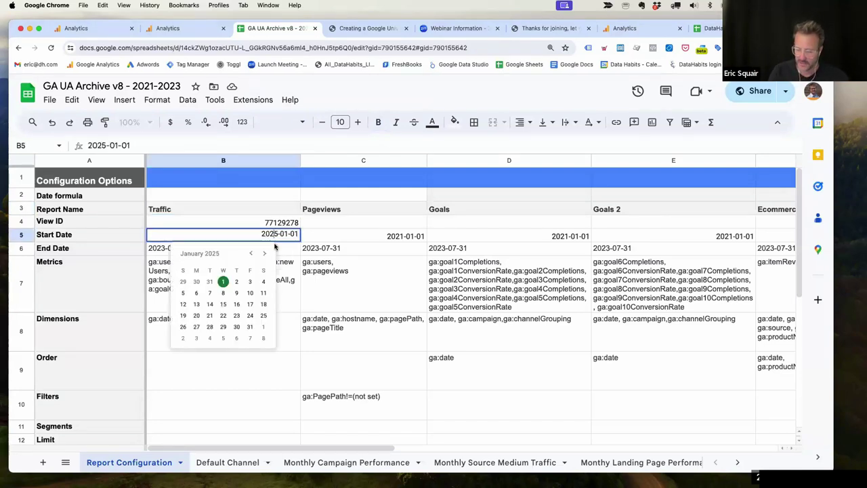
key(BackSpace)
text(1)
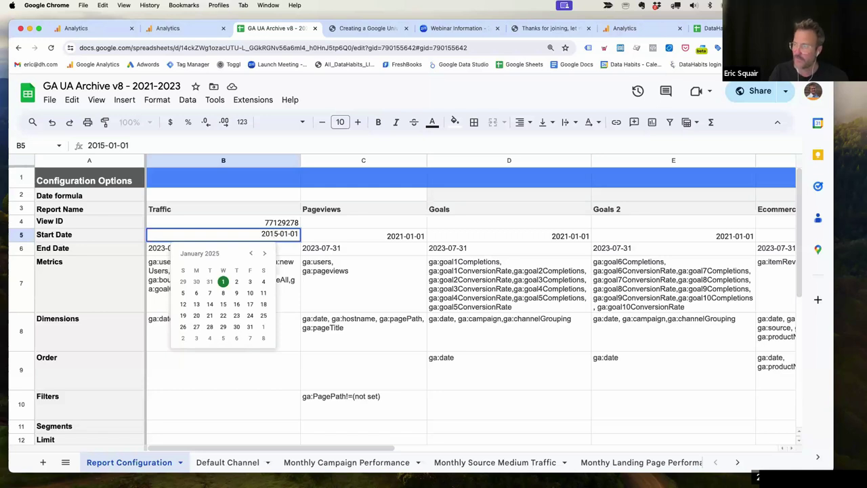
click(338, 233)
click(274, 238)
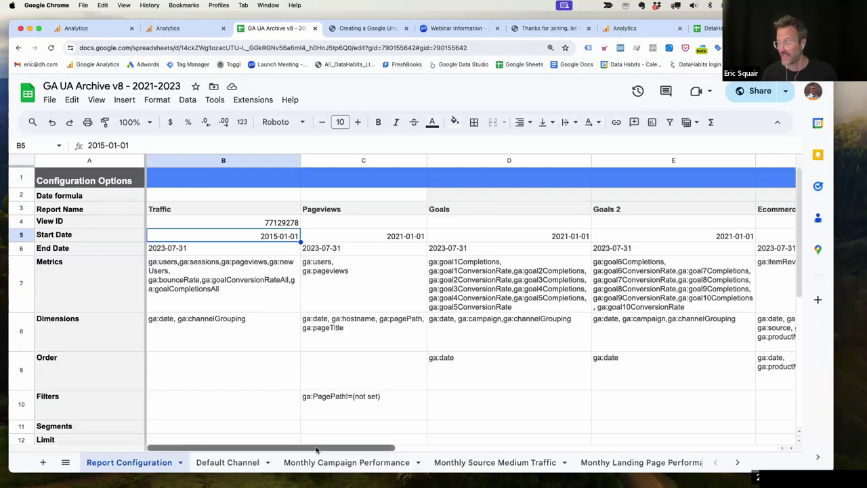
Delete the View IDs in G4 through K4, from Default Channel to Monthly Regional.
drag(319, 449, 543, 446)
click(504, 226)
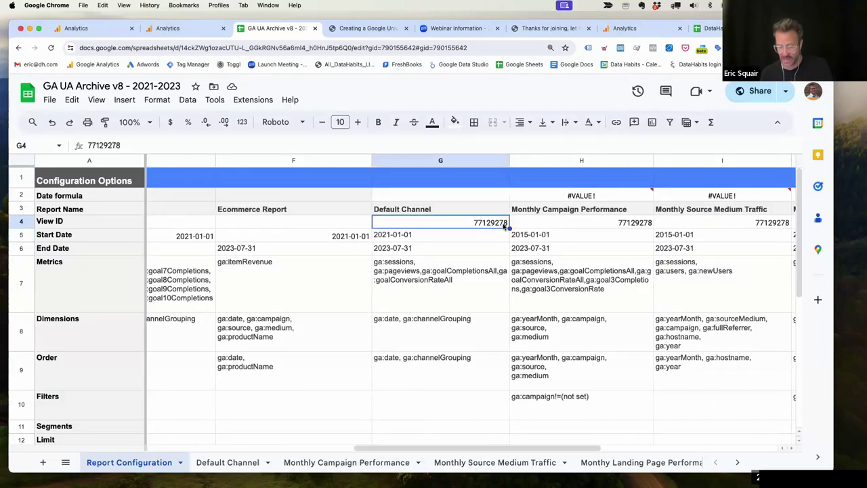
key(BackSpace)
key(Right)
key(BackSpace)
key(Right)
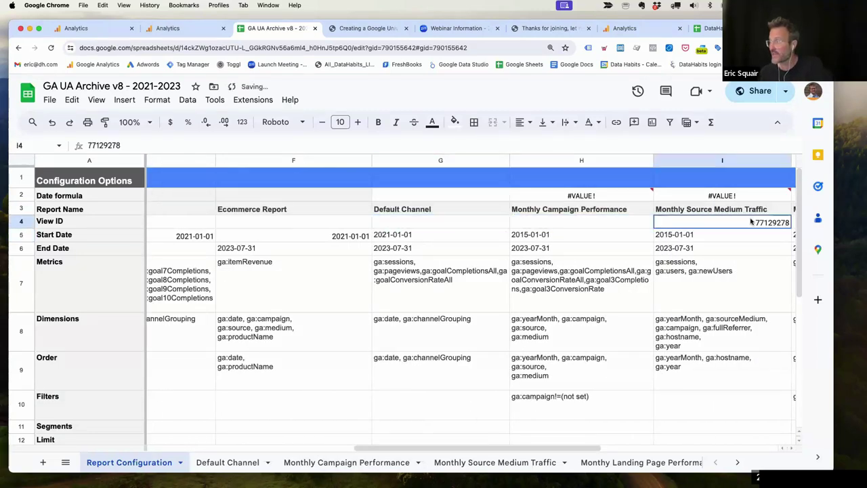
key(BackSpace)
drag(600, 445, 745, 447)
key(Right)
key(BackSpace)
key(Right)
key(BackSpace)
drag(687, 449, 307, 454)
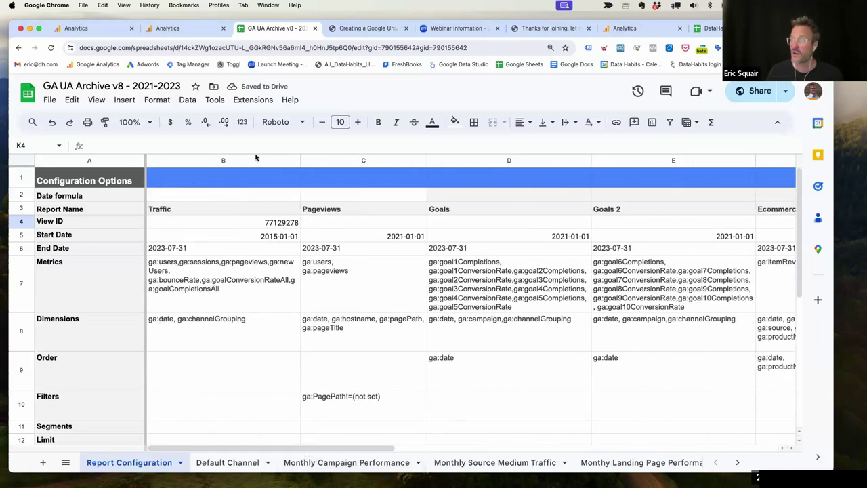
Run the Google Analytics reports and dismiss the Report Status summary.
click(252, 102)
mouse_move(387, 283)
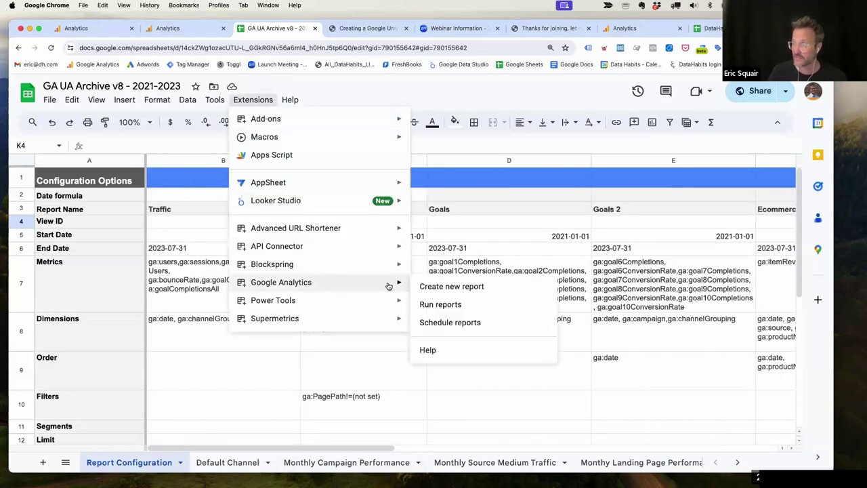
click(464, 307)
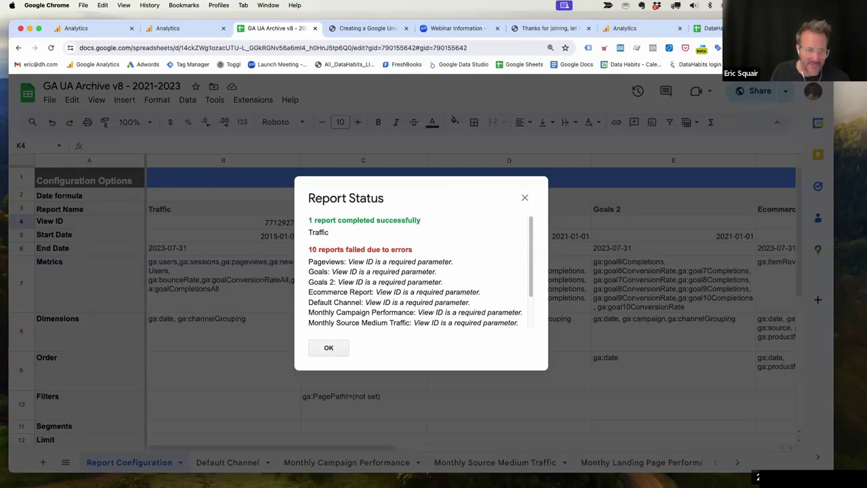
click(328, 348)
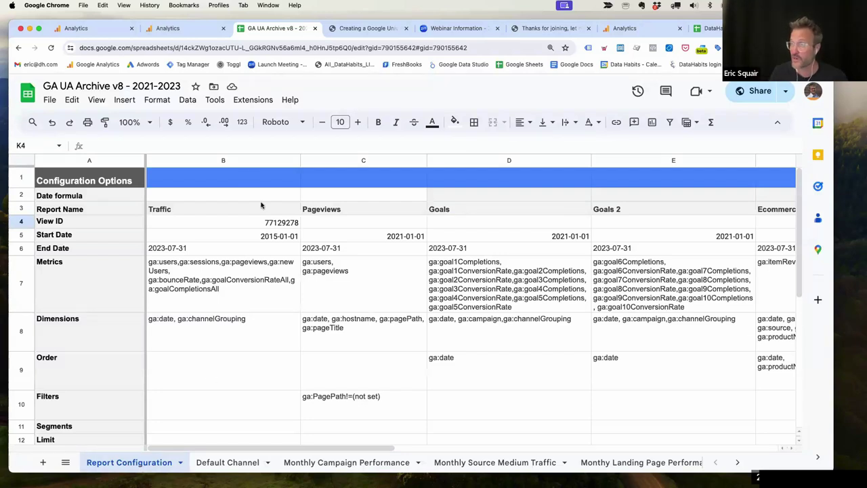
click(262, 101)
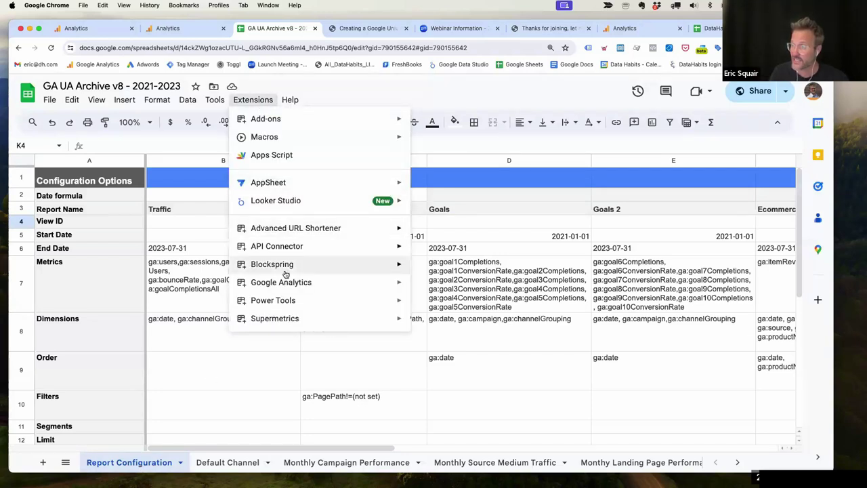
mouse_move(288, 287)
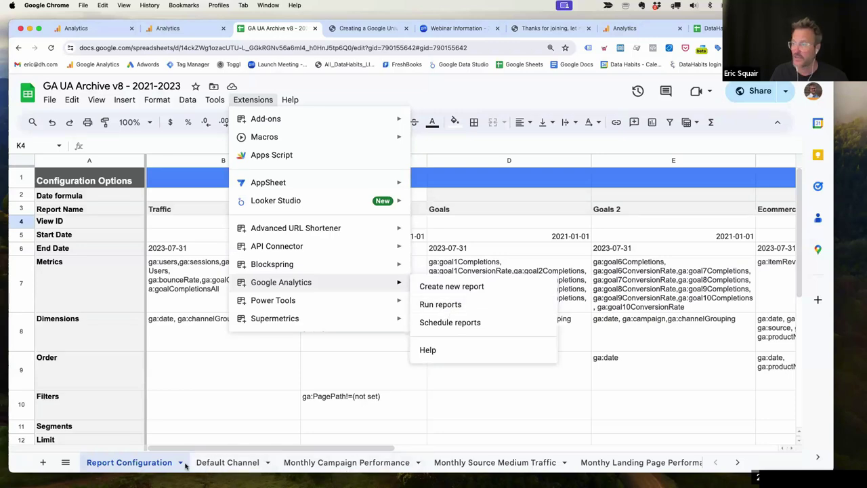
Open the Traffic results and check the first rows dated 2015-01-01 and their Sessions.
click(737, 464)
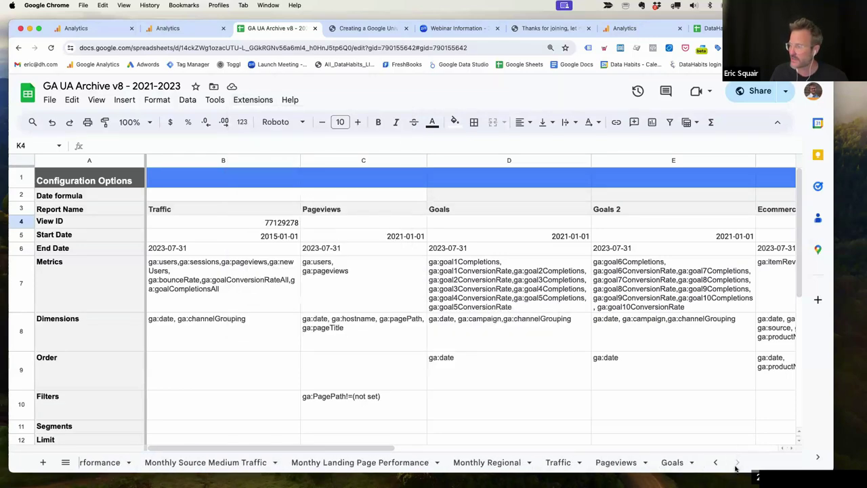
click(554, 465)
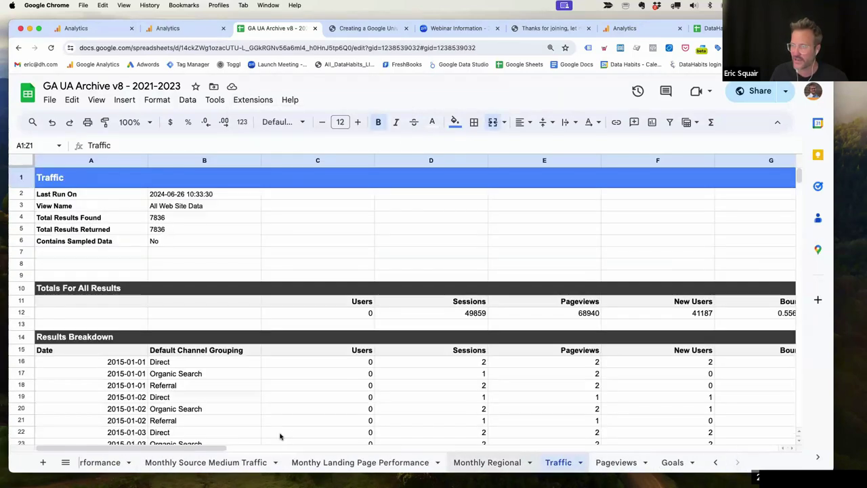
scroll(154, 395, down, 1)
scroll(155, 396, down, 2)
click(73, 267)
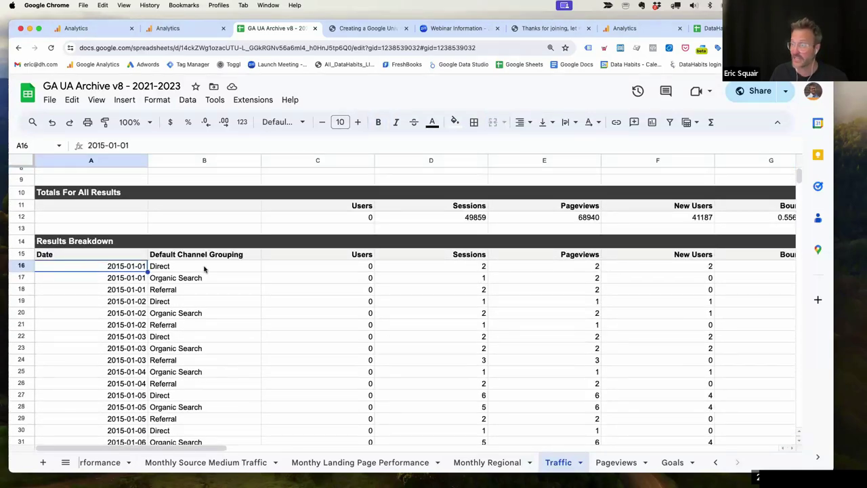
click(458, 270)
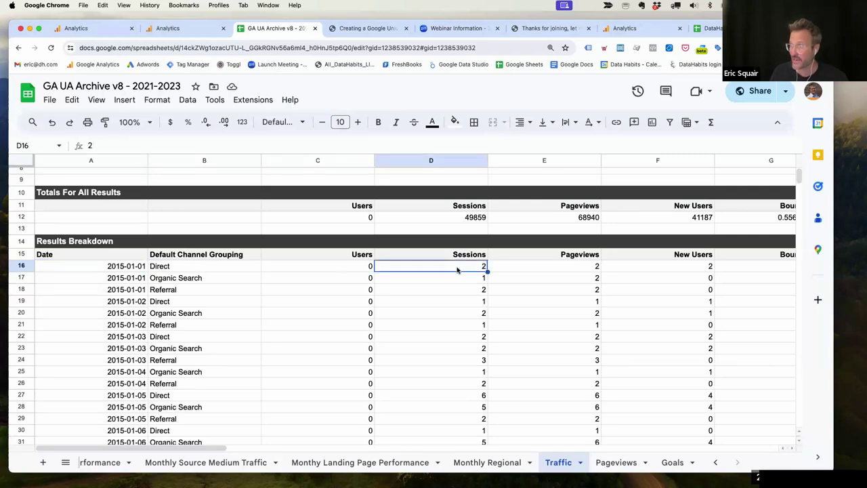
click(186, 281)
click(119, 283)
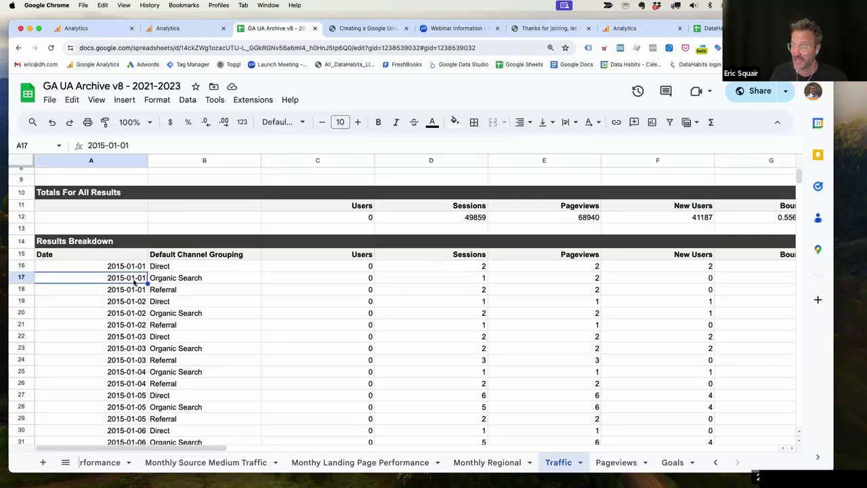
Scroll through the 7836 daily rows to confirm they run through 2023-07-31.
scroll(333, 405, down, 15)
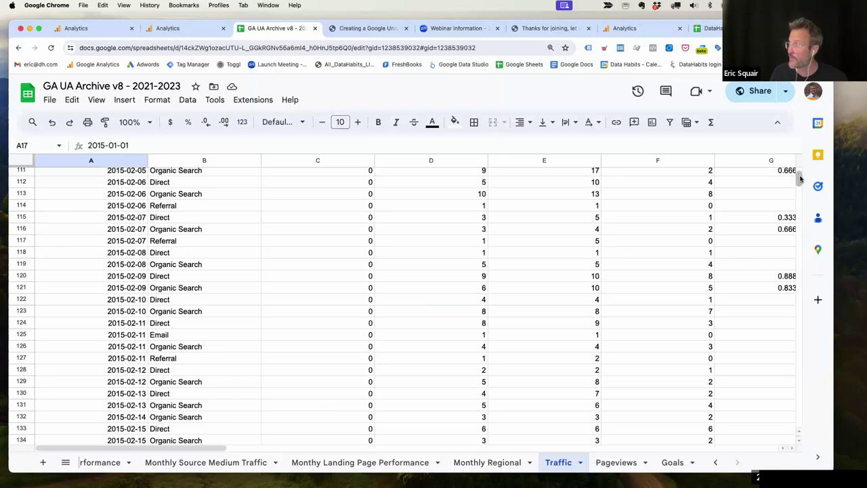
drag(800, 178, 630, 412)
scroll(271, 409, up, 1)
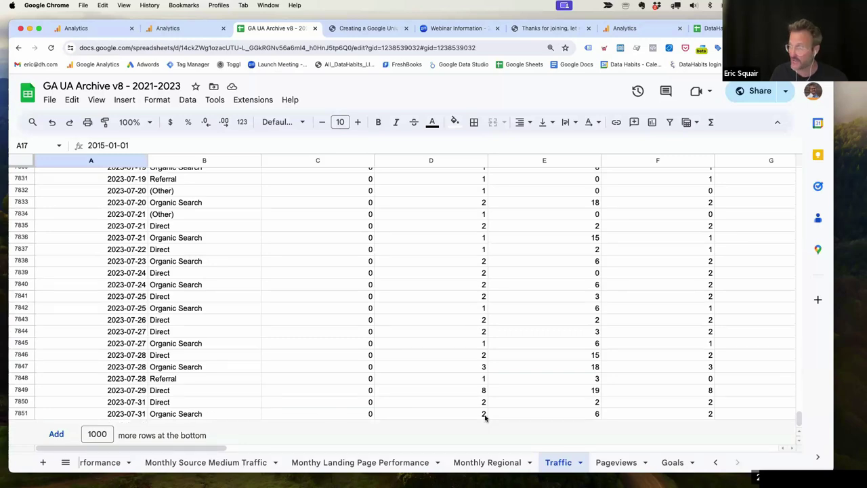
scroll(446, 393, up, 20)
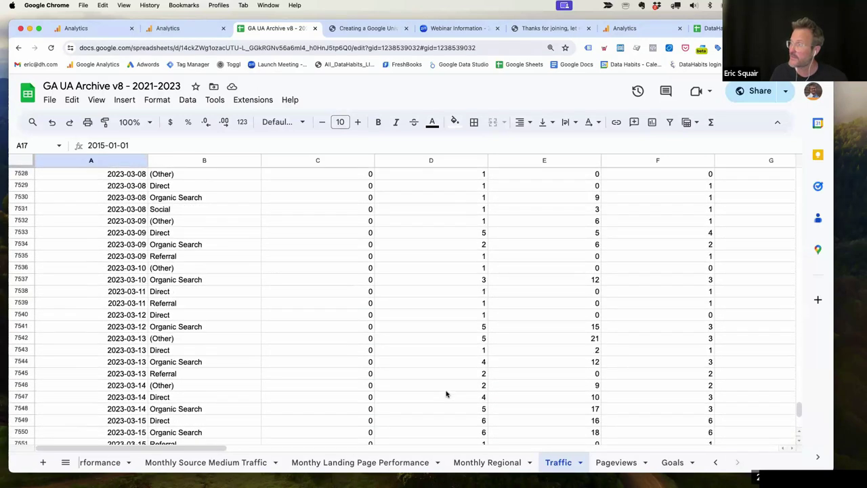
scroll(446, 393, up, 15)
scroll(446, 394, up, 20)
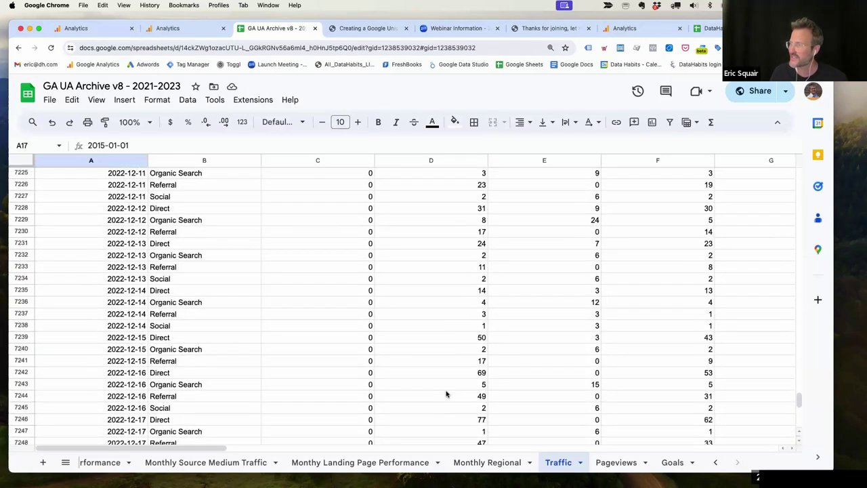
scroll(445, 394, up, 20)
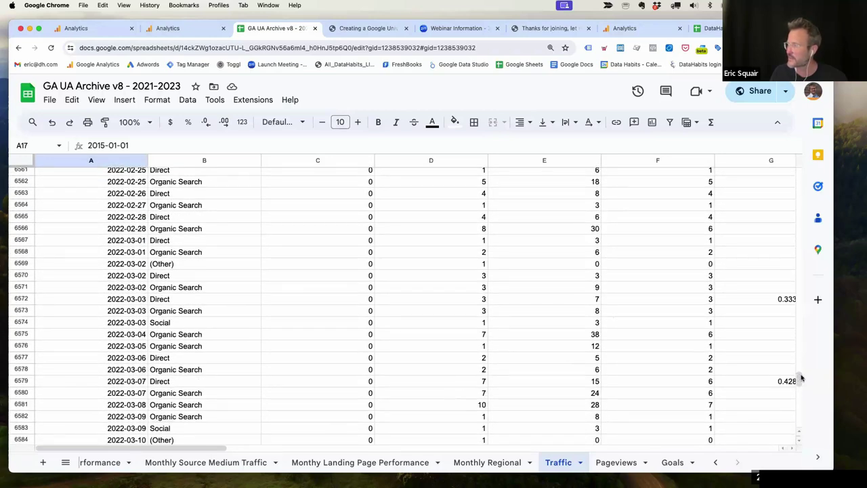
drag(798, 381, 798, 173)
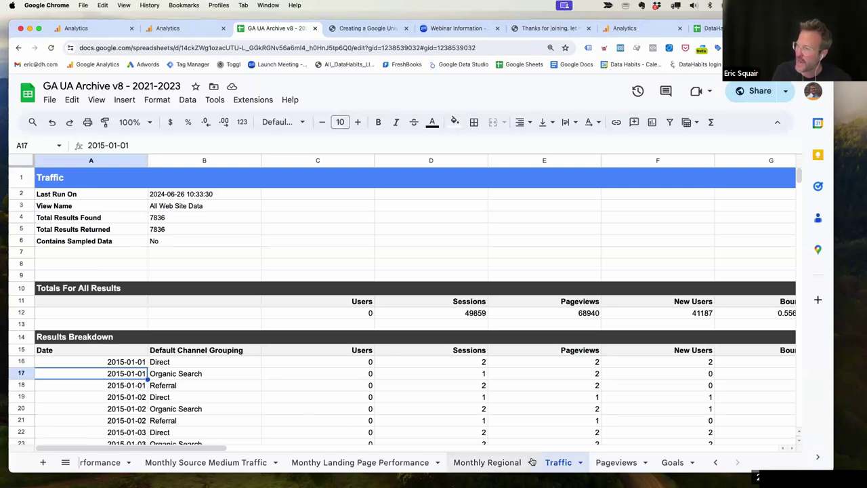
scroll(658, 383, down, 5)
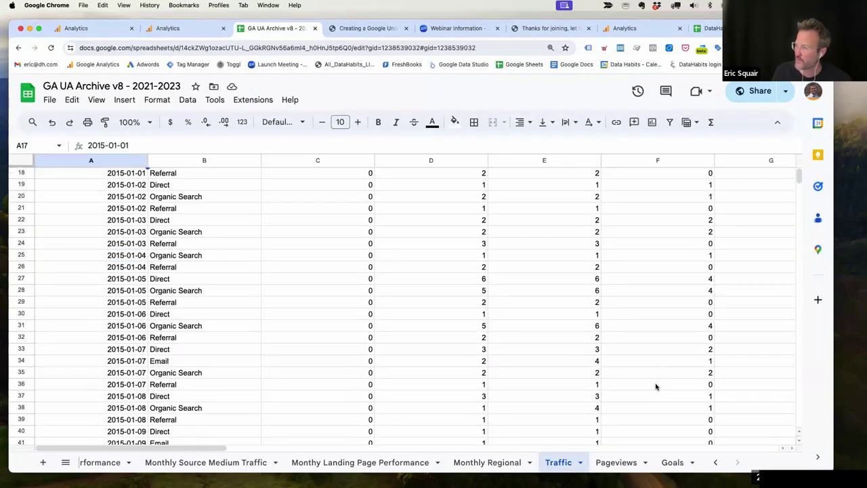
scroll(655, 386, up, 5)
scroll(236, 447, right, 10)
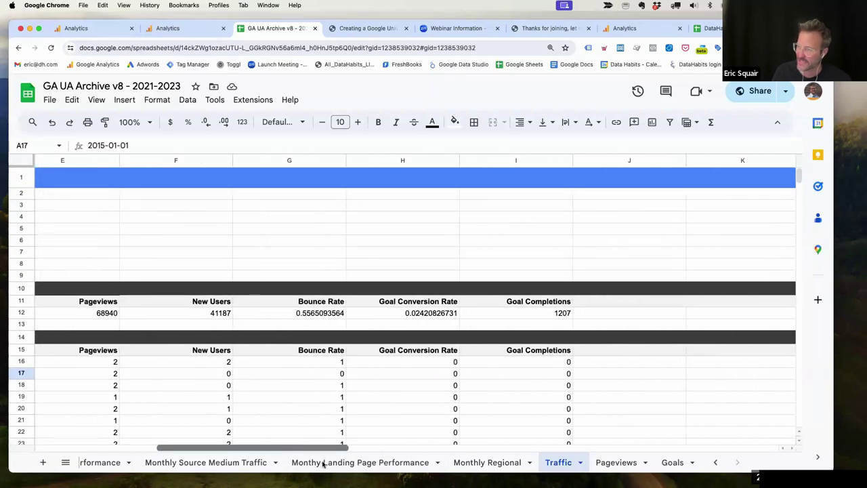
scroll(178, 458, left, 10)
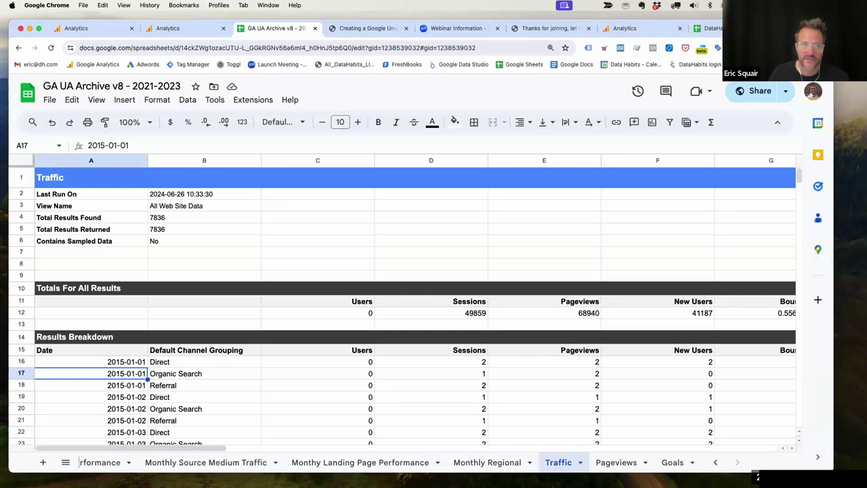
Switch to Keynote, showing slide 8, "The Steps".
key(super+Tab)
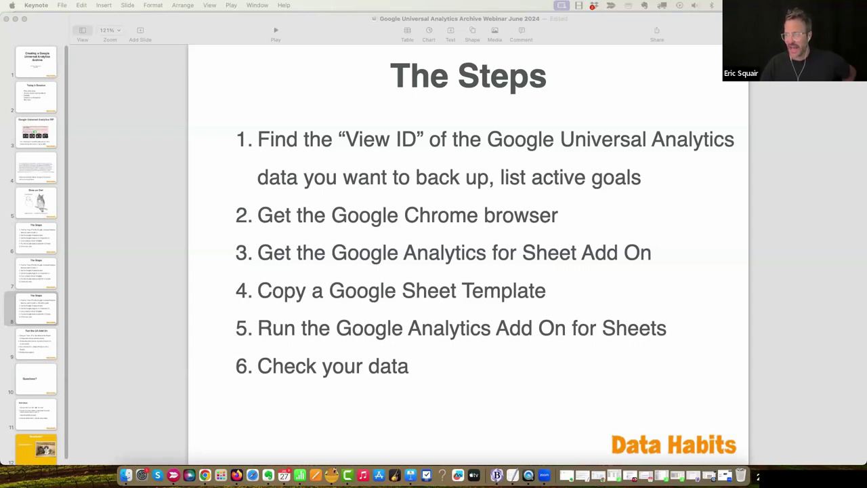
Go to slide 9, "Run the GA Add On".
click(44, 343)
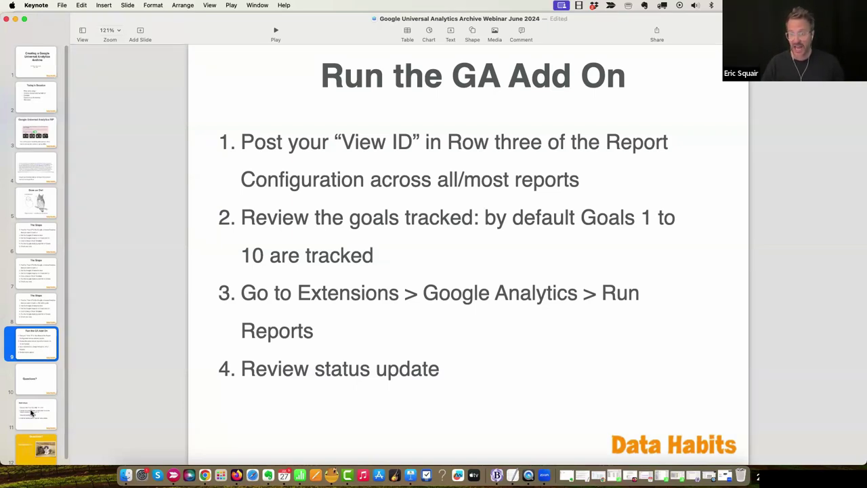
Go to slide 11, "Next steps".
click(30, 412)
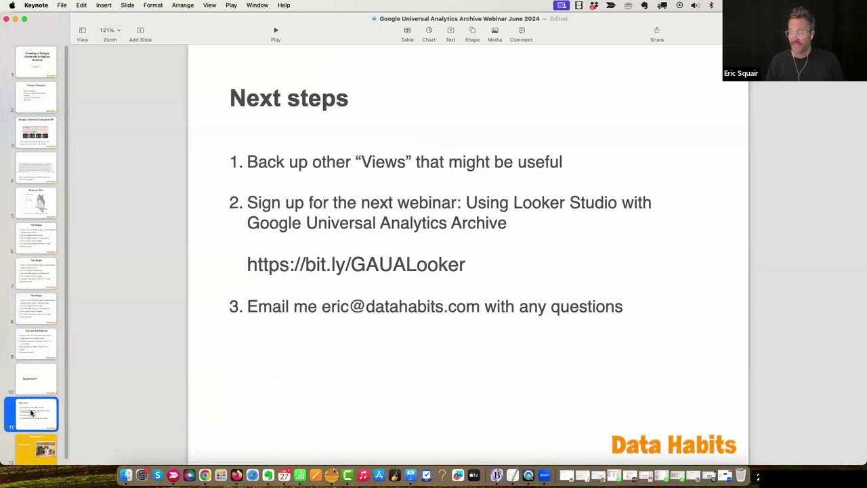